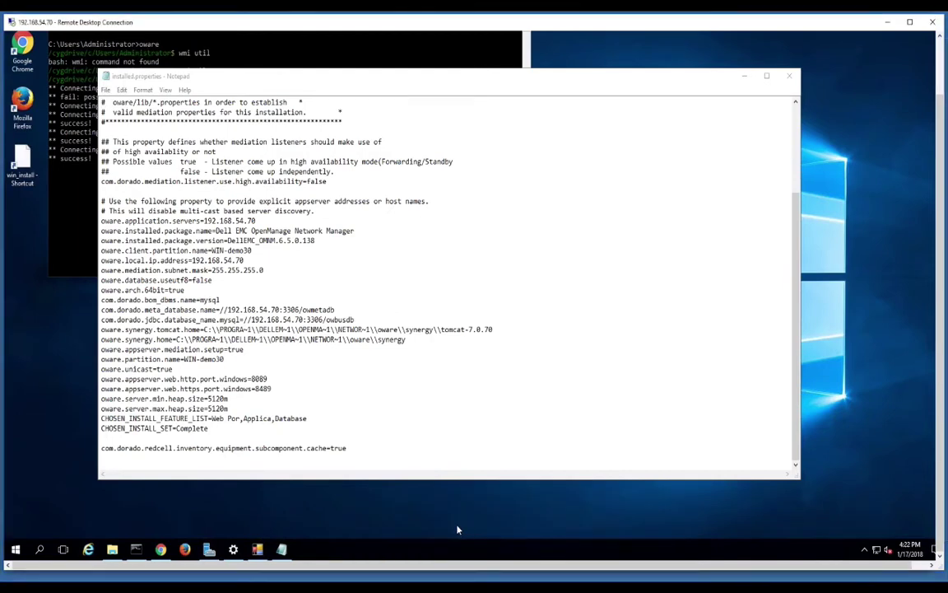
Highlight the subcomponent.cache property line in installed.properties and show the full path of the folder containing the file.
click(347, 448)
drag(348, 447, 93, 448)
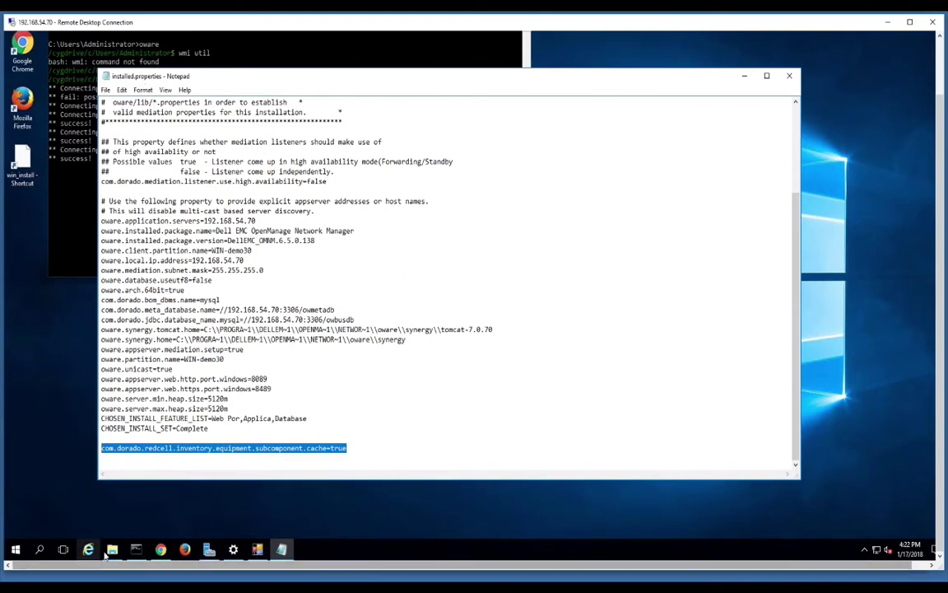
click(112, 550)
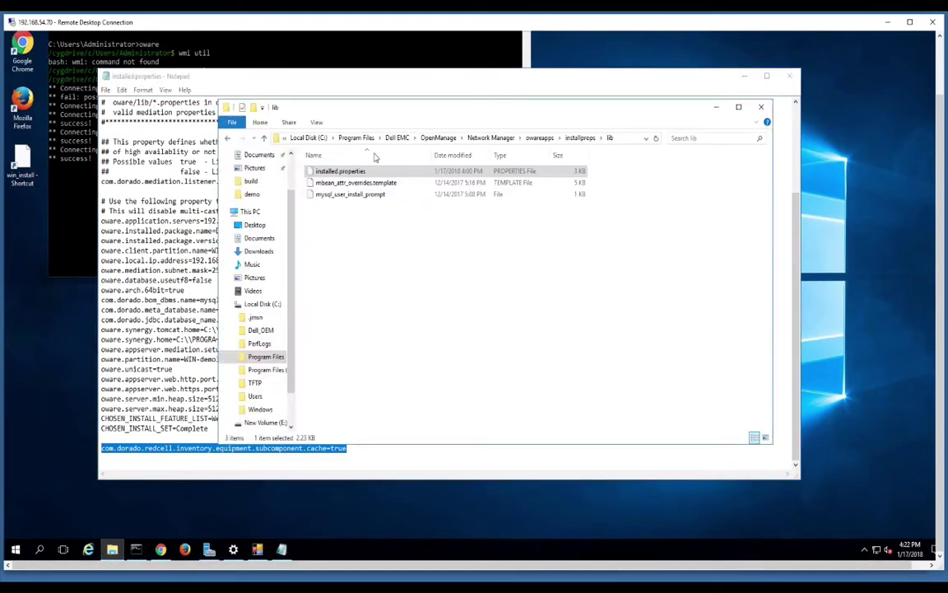
click(576, 137)
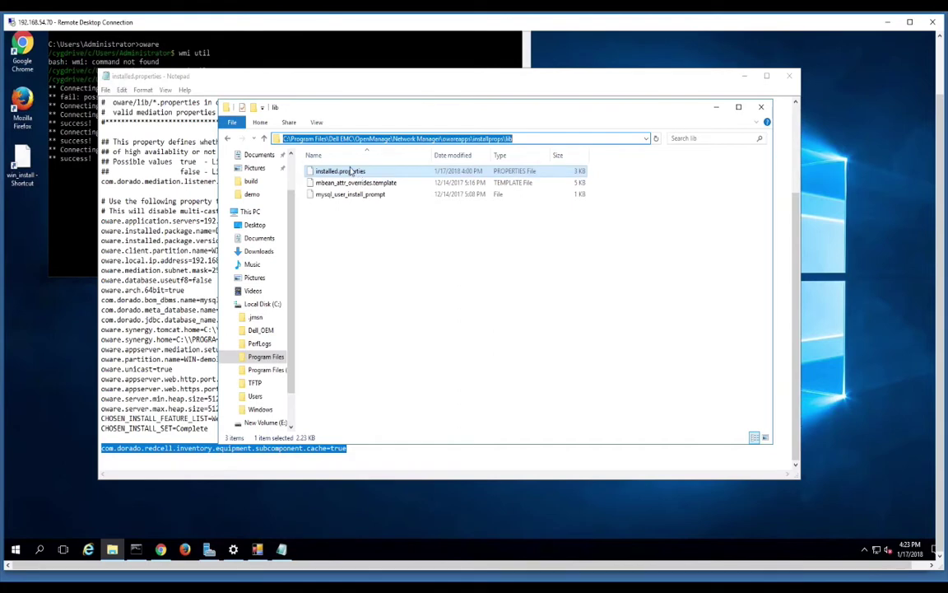
Highlight the com.dorado.redcell.inventory.equipment.subcomponent.cache=true line in installed.properties and save the file.
click(313, 461)
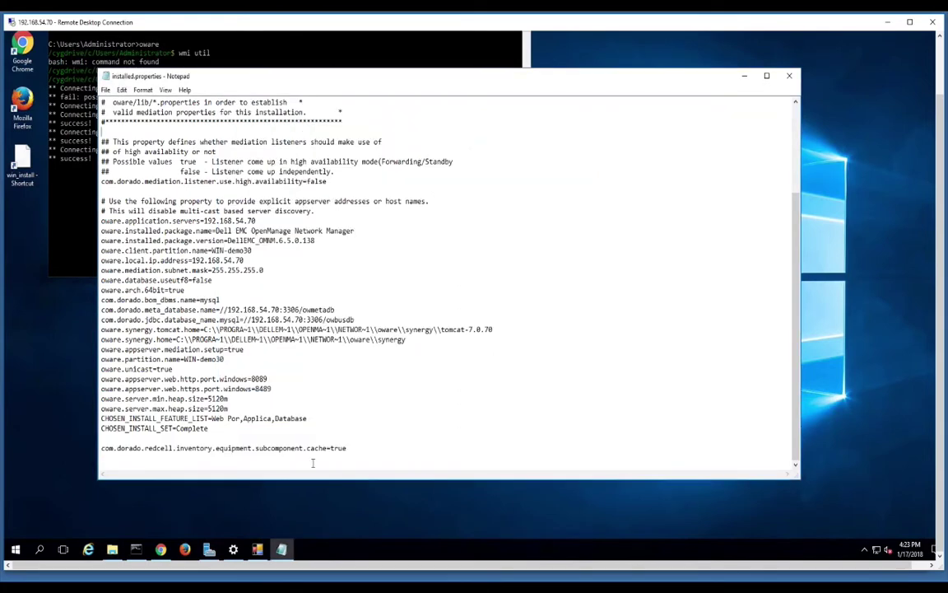
drag(339, 447, 101, 448)
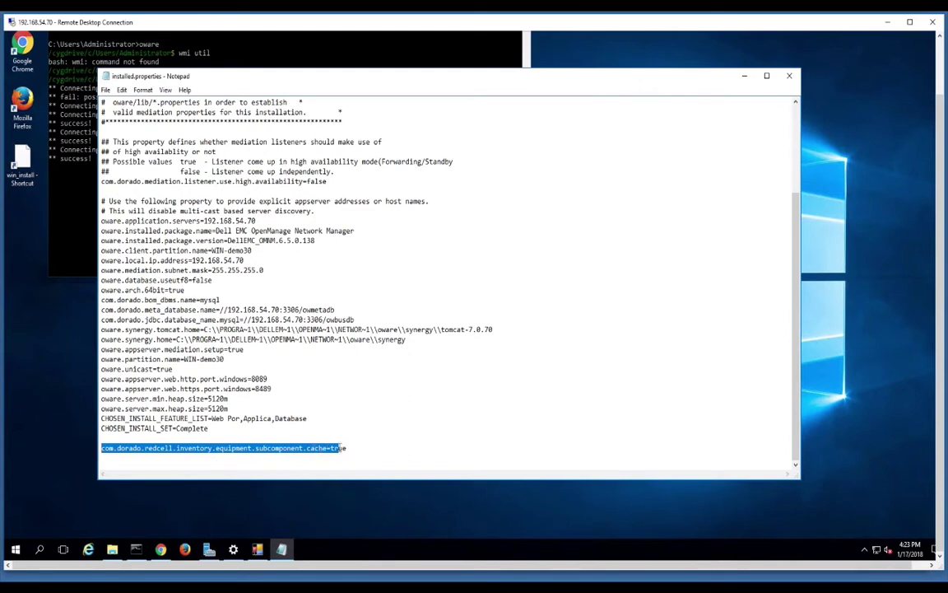
drag(347, 449, 101, 448)
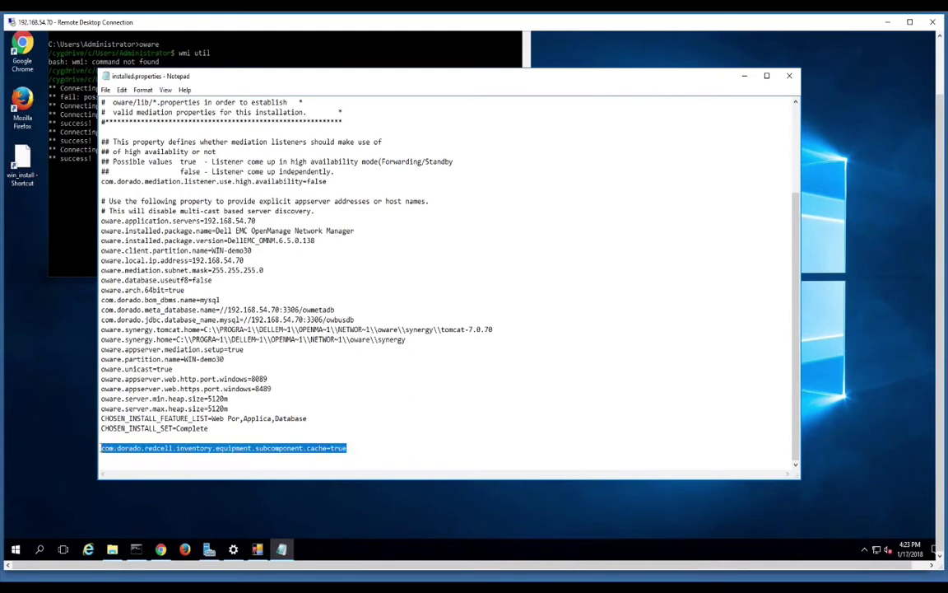
click(430, 451)
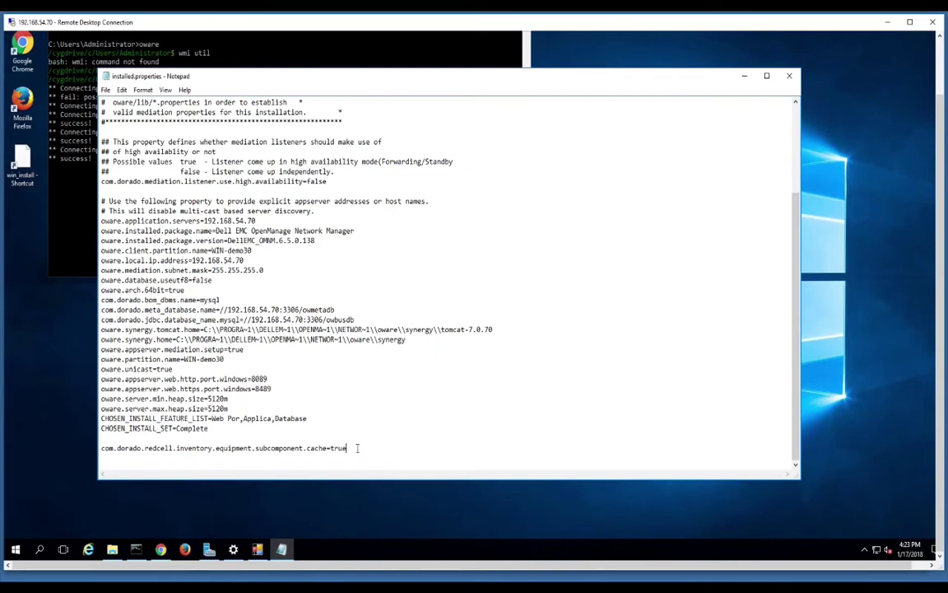
drag(348, 448, 99, 448)
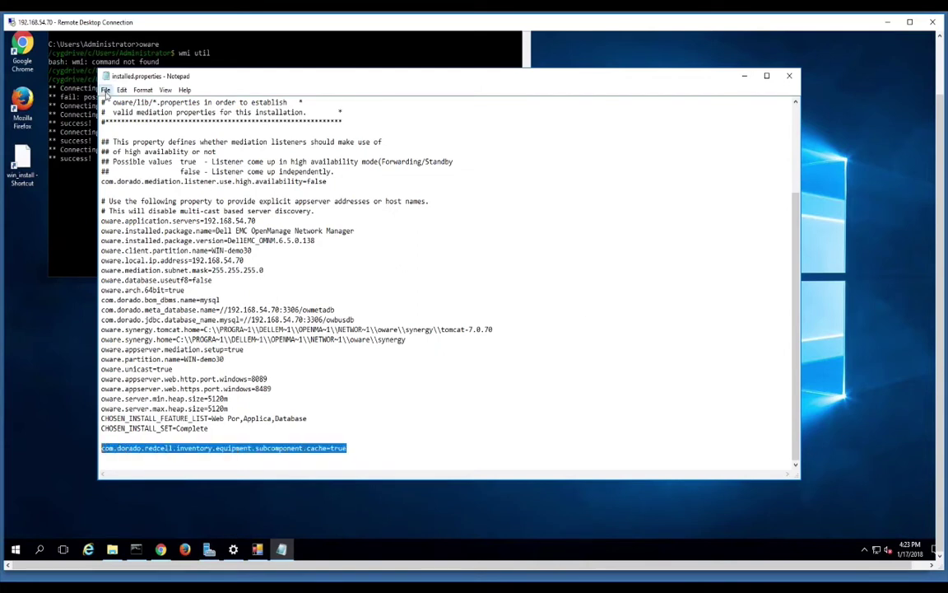
click(106, 91)
click(111, 125)
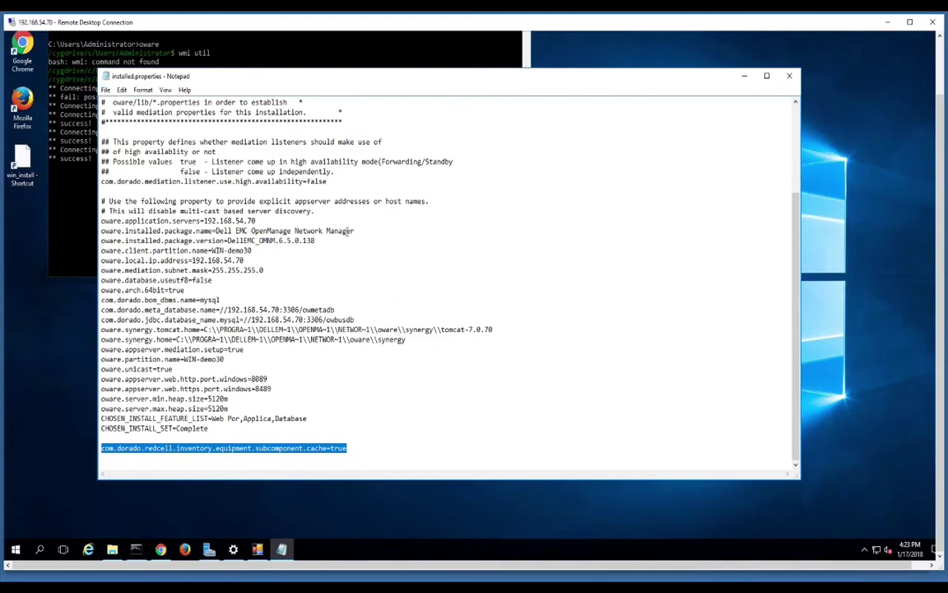
Check the Start and Stop options of the server controller in the system tray, leaving the service as it is.
click(864, 549)
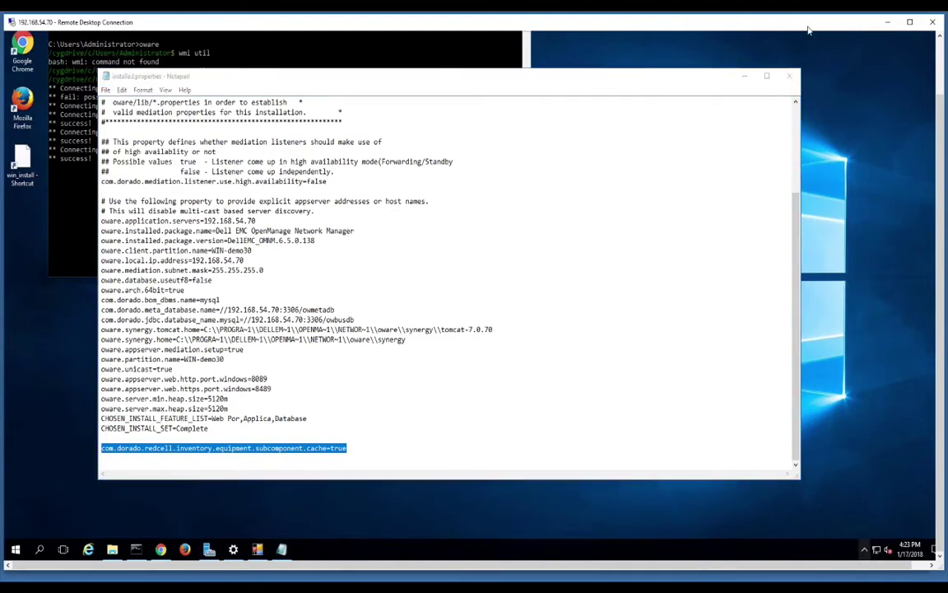
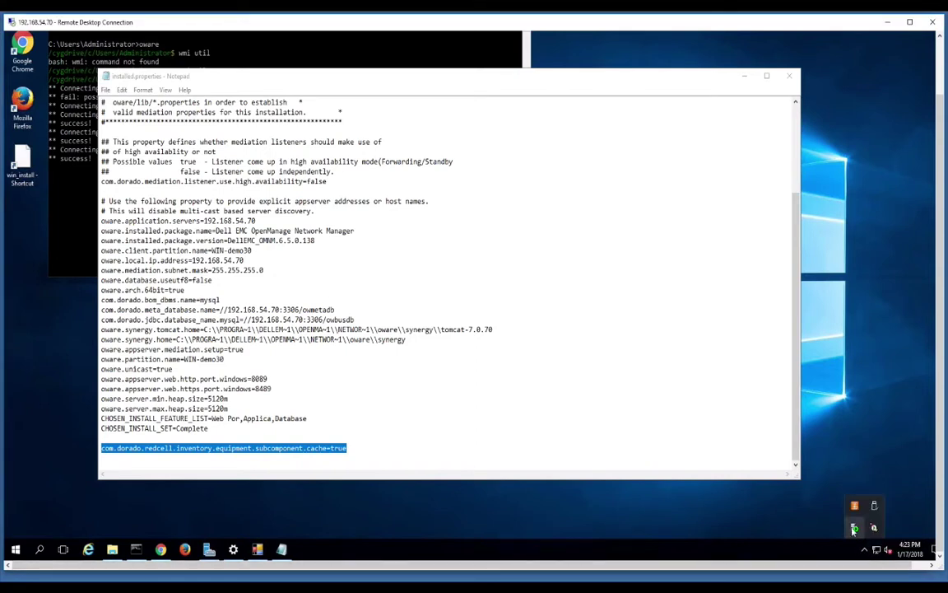
right_click(854, 528)
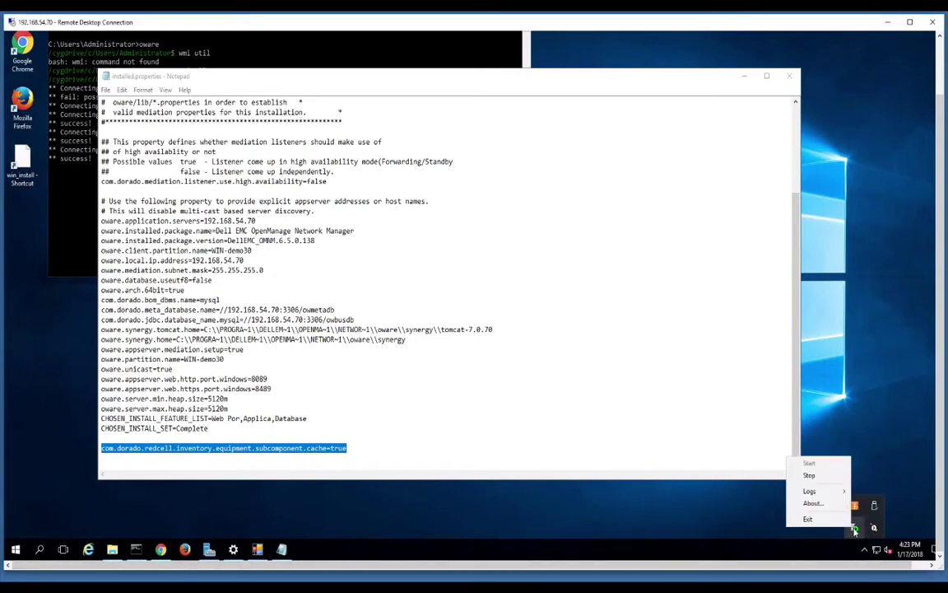
right_click(855, 531)
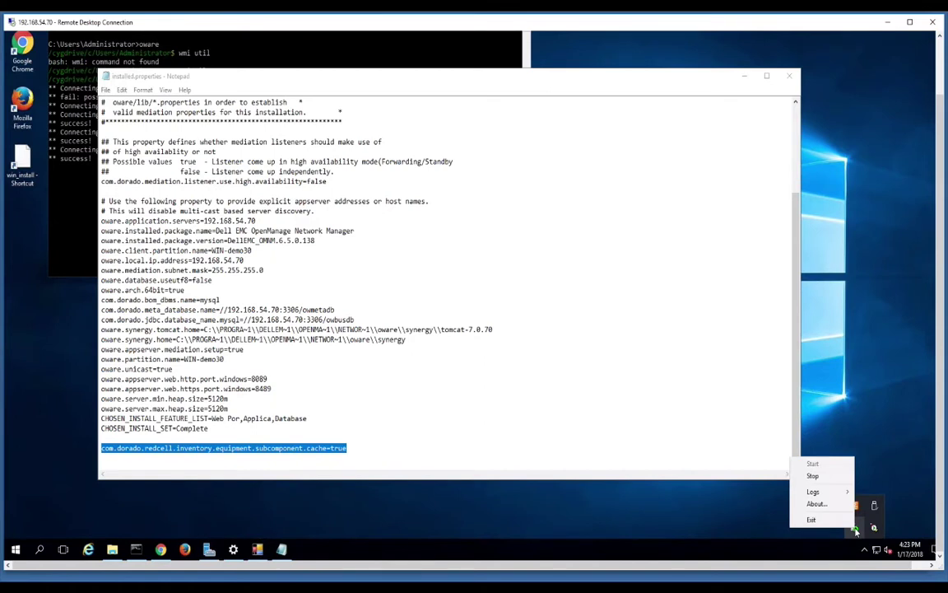
click(611, 404)
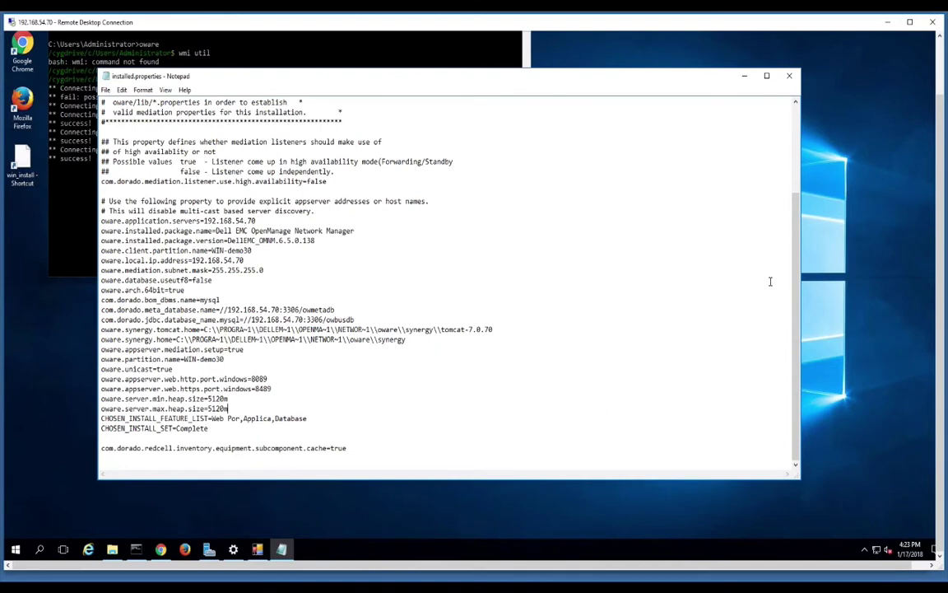
Switch to OpenManage Network Manager in the browser and open the DEMO UNDO VLAN FROM LINK DOWN action for editing.
click(889, 23)
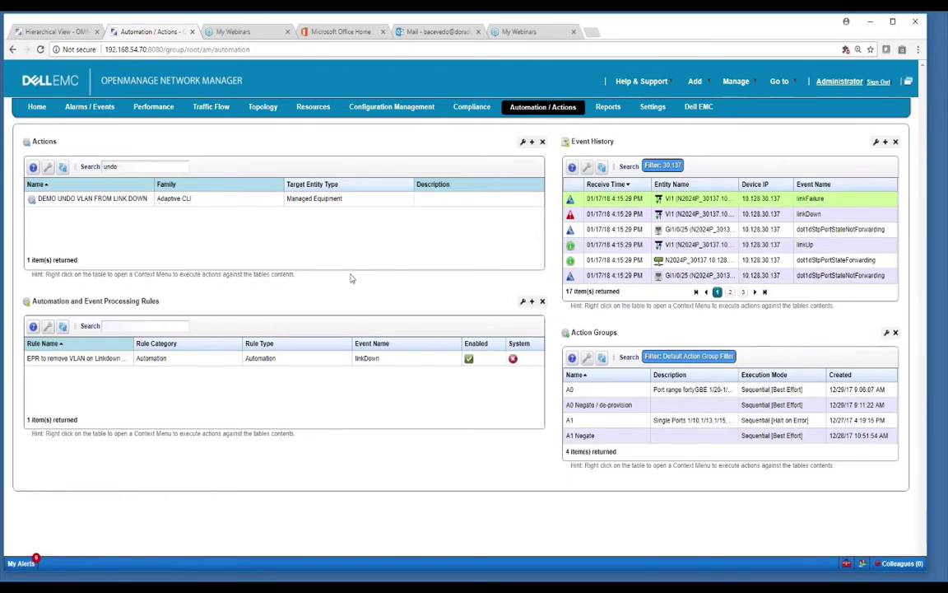
click(314, 198)
right_click(117, 204)
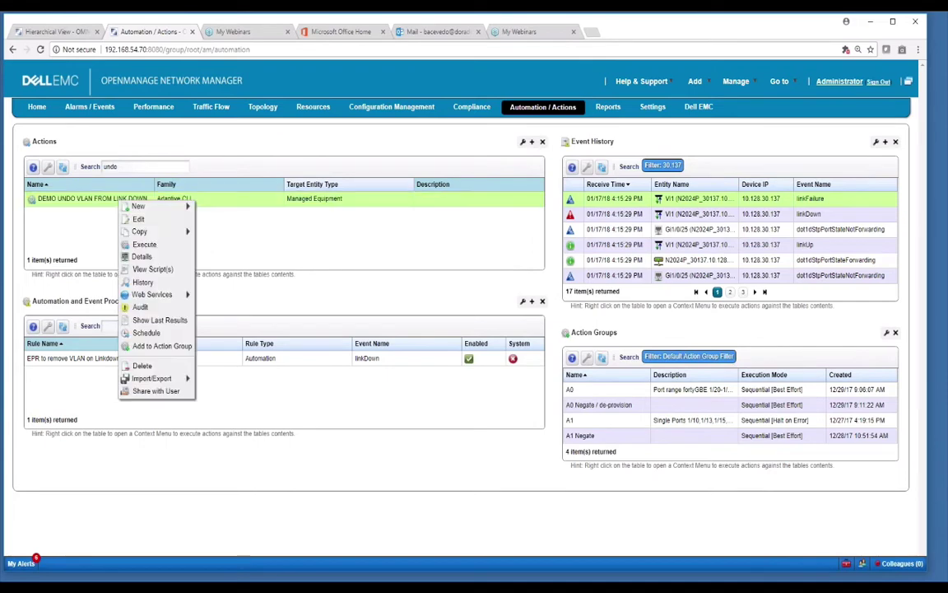
click(112, 201)
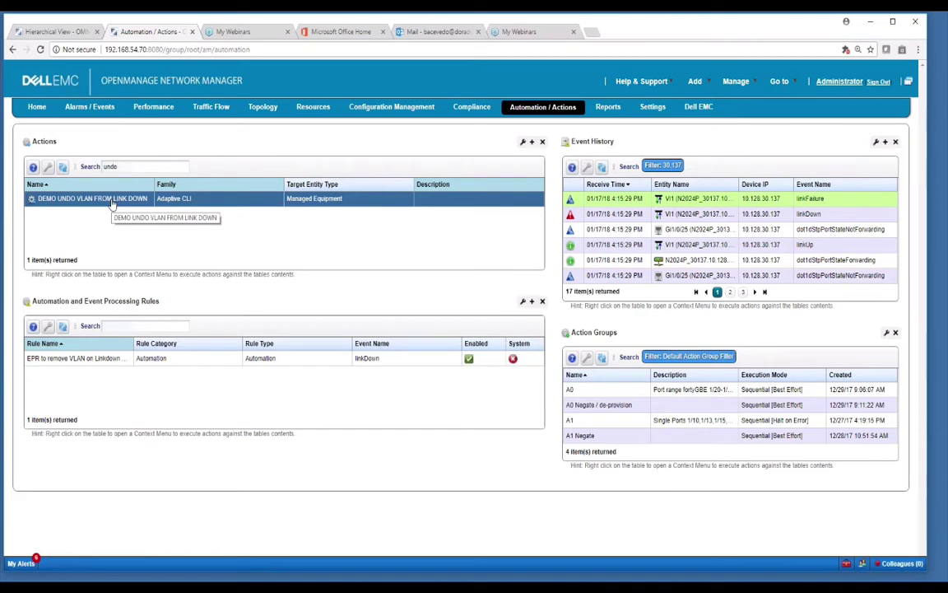
right_click(114, 202)
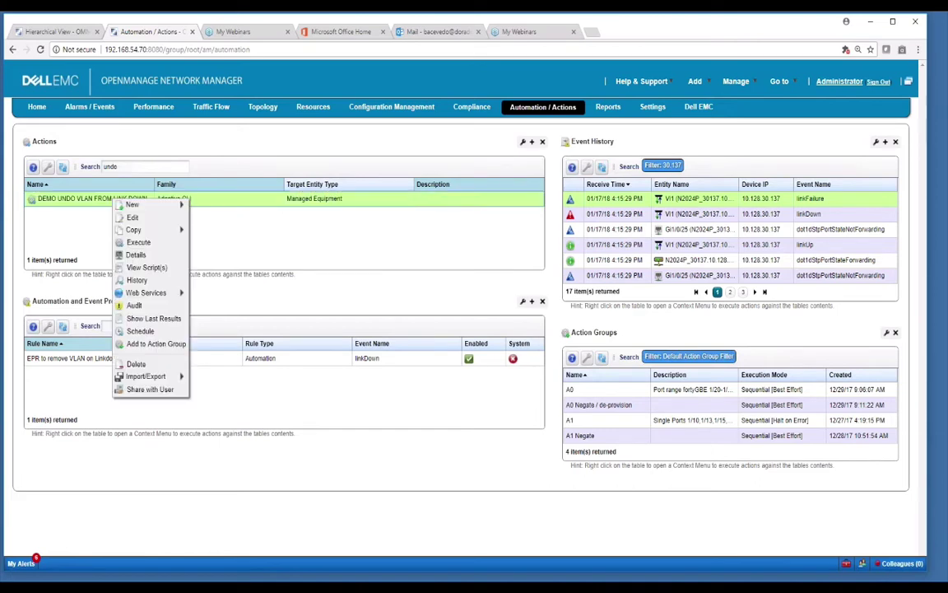
click(133, 217)
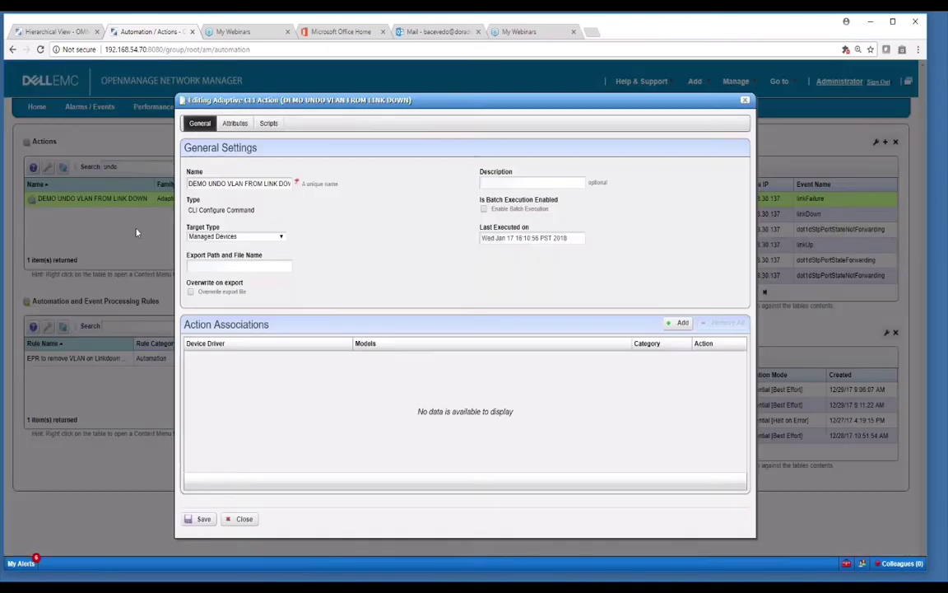
Review the action's attribute settings and open the content of its Perl script, Script 2.
click(234, 122)
click(279, 169)
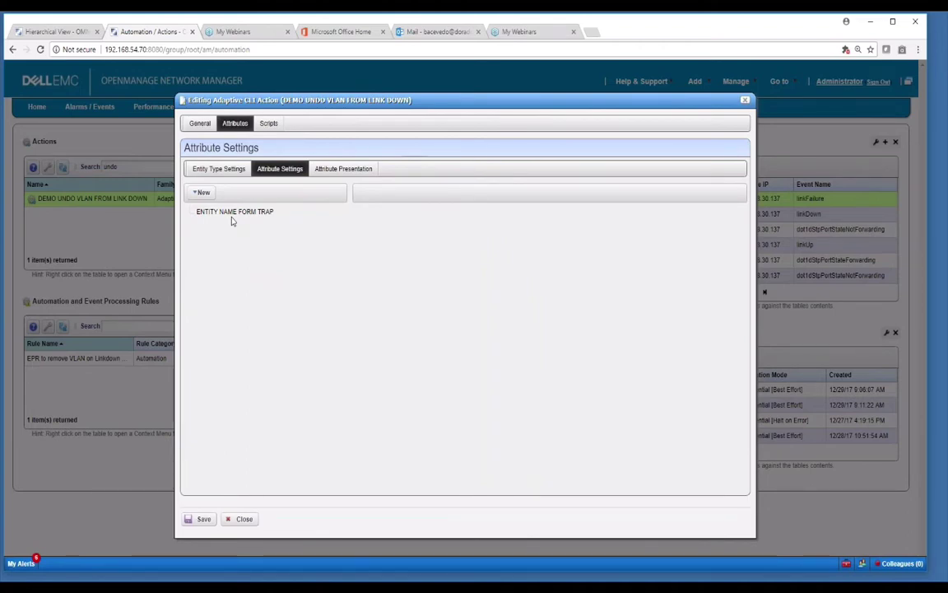
click(272, 123)
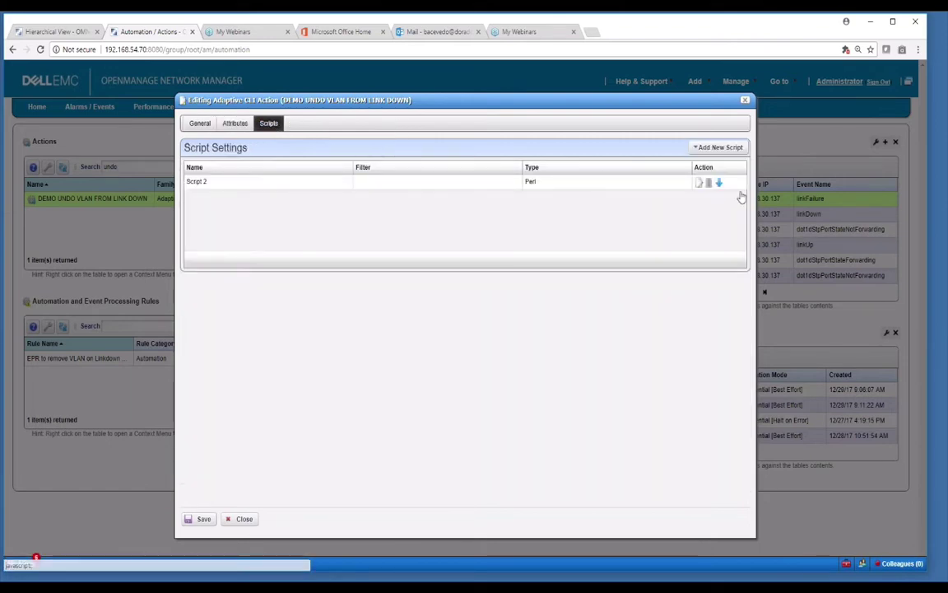
click(701, 183)
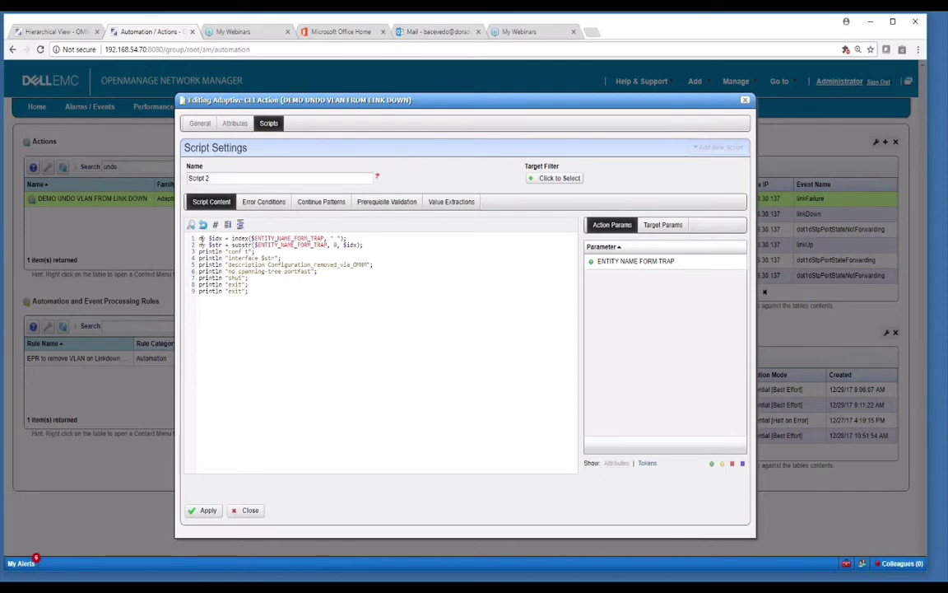
Examine Script 2's entity-name parsing, interface, description and spanning-tree lines, and close the action editor.
drag(201, 239, 368, 246)
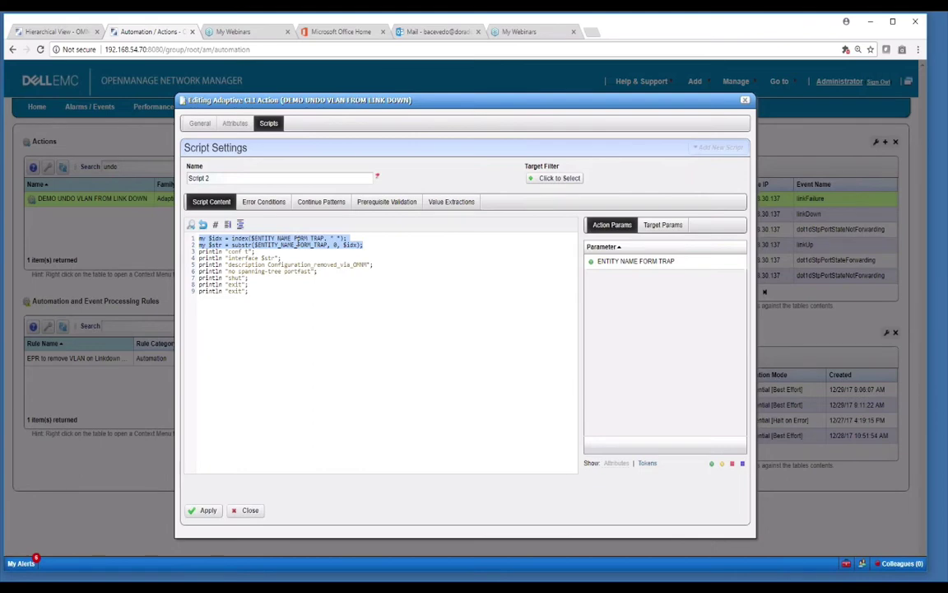
drag(387, 246, 191, 243)
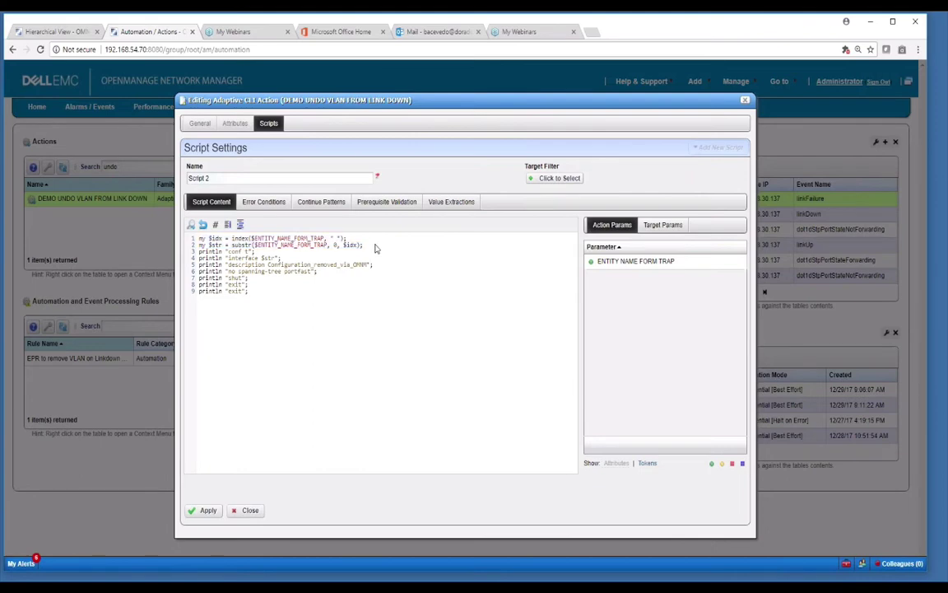
click(291, 255)
double_click(267, 257)
double_click(216, 244)
drag(241, 238, 317, 239)
drag(209, 245, 327, 245)
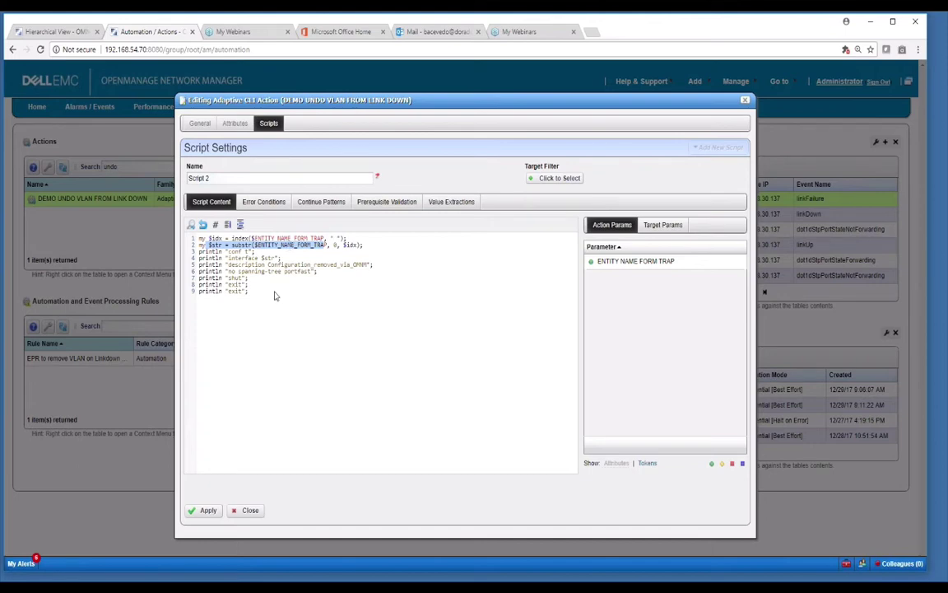
click(229, 264)
drag(241, 264, 373, 263)
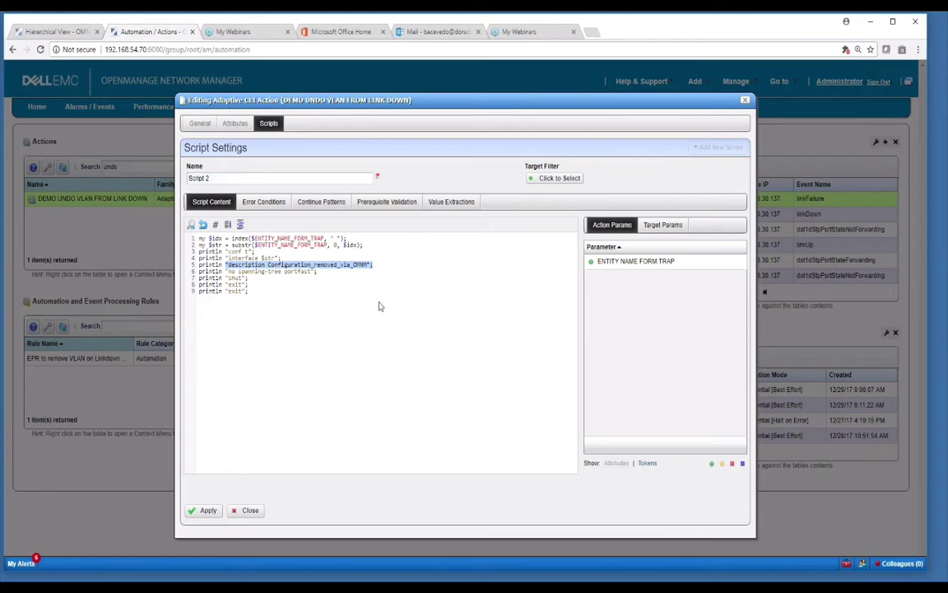
mouse_move(226, 272)
mouse_down()
mouse_move(313, 272)
mouse_move(225, 272)
mouse_up()
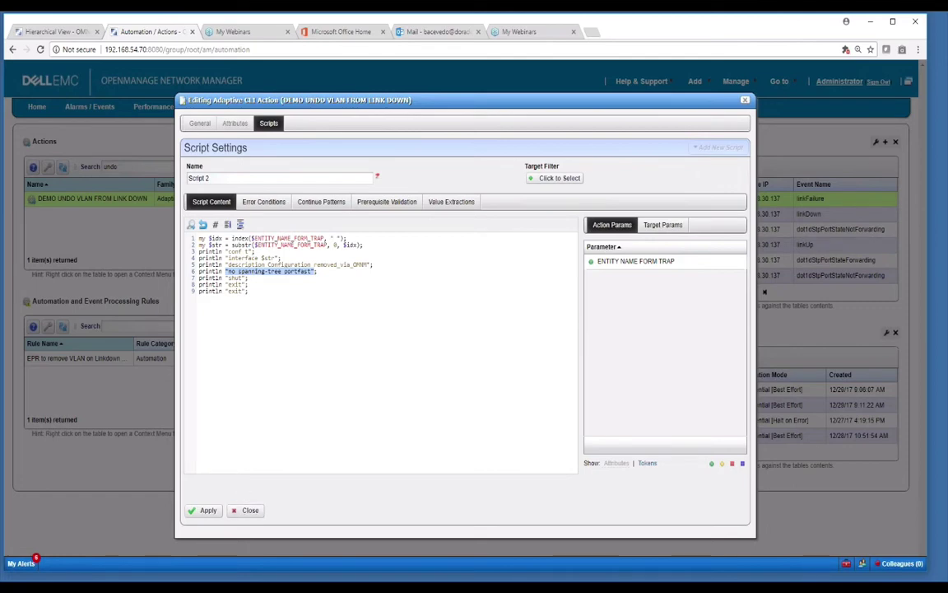
click(202, 511)
click(247, 510)
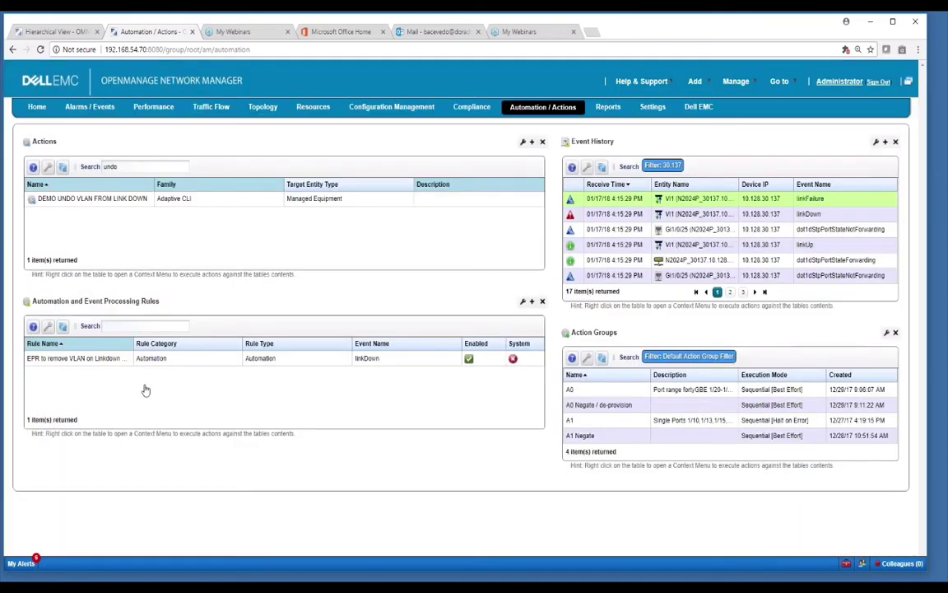
Review the event and filter conditions of the rule that removes the VLAN on linkDown, and cancel its editor without changes.
right_click(119, 360)
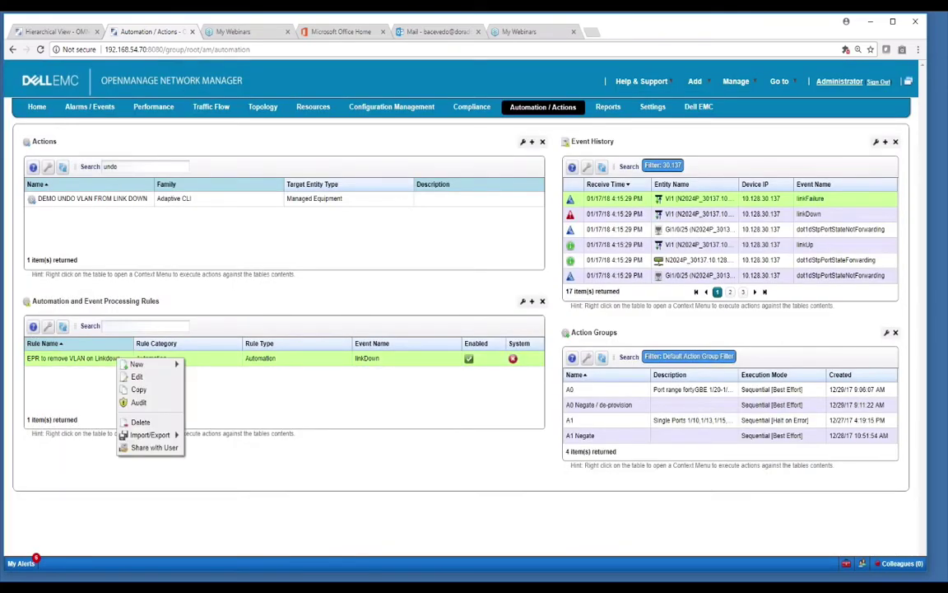
click(137, 377)
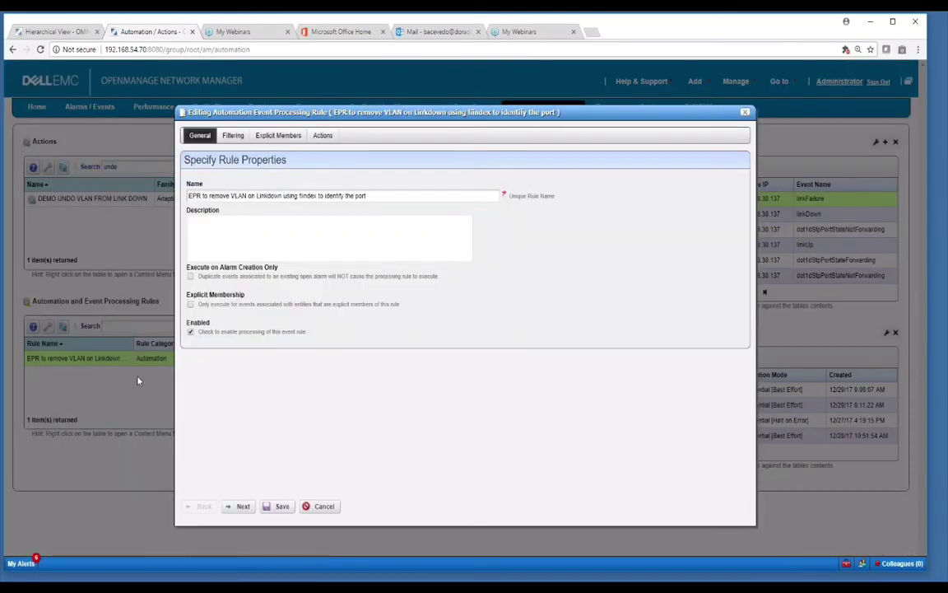
click(234, 136)
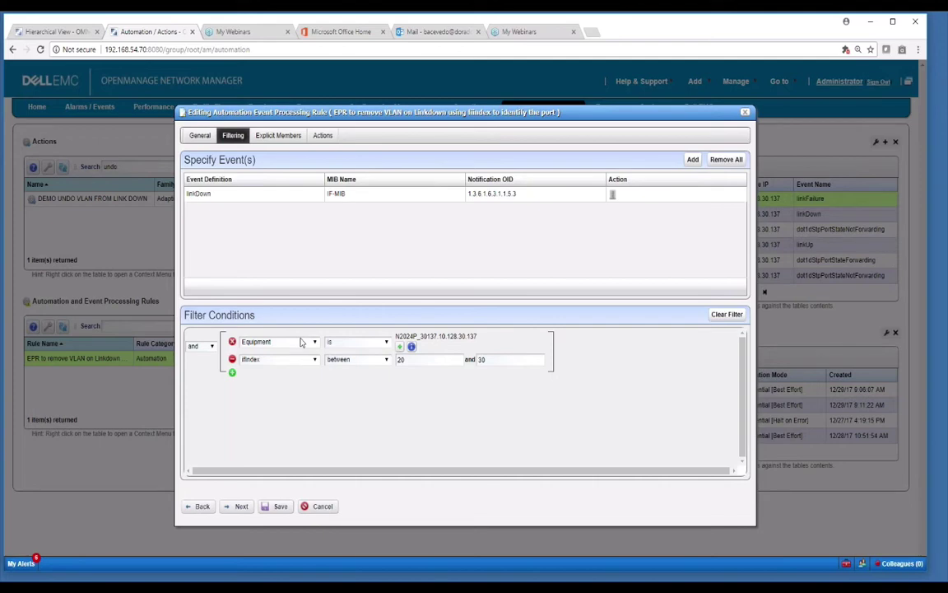
click(369, 343)
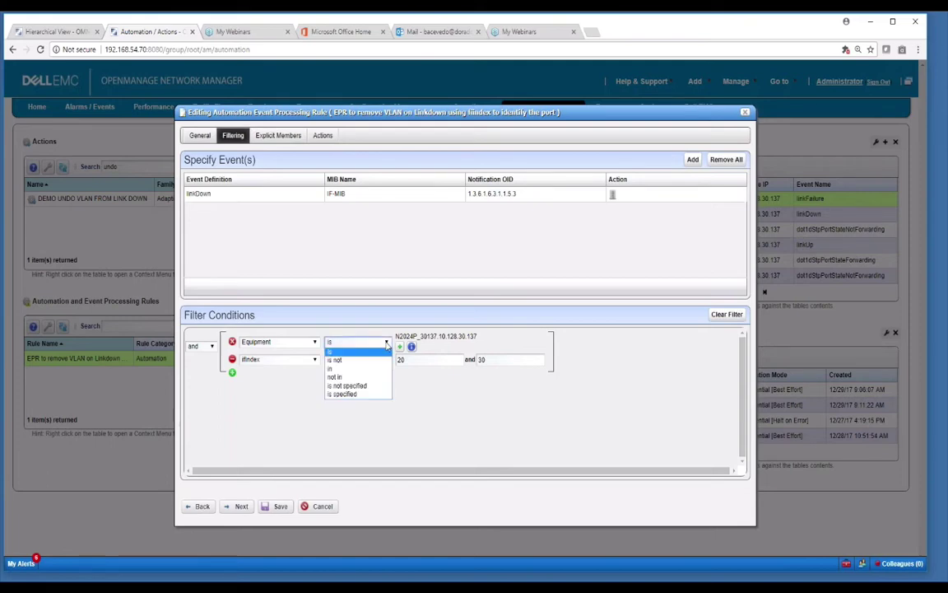
click(446, 261)
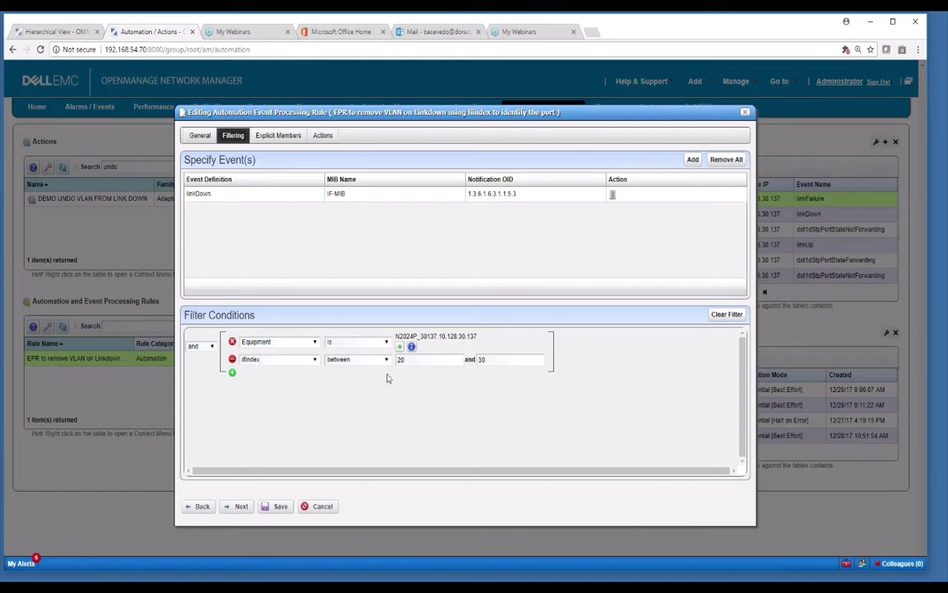
double_click(407, 364)
click(319, 506)
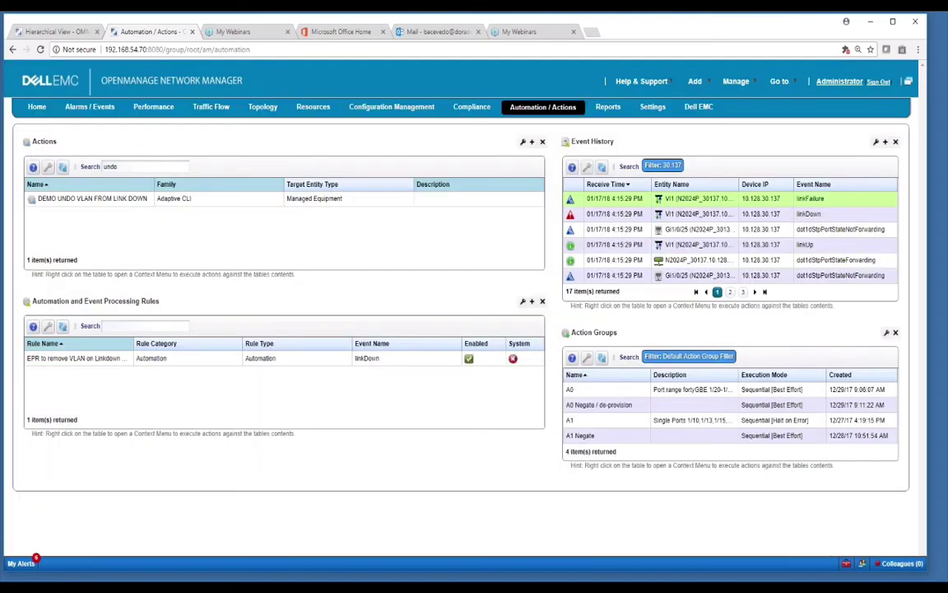
Show the Resources page, select switch N2024P_30137.10.128.30.137, and inspect the column settings of its Ports list without changing them.
click(312, 107)
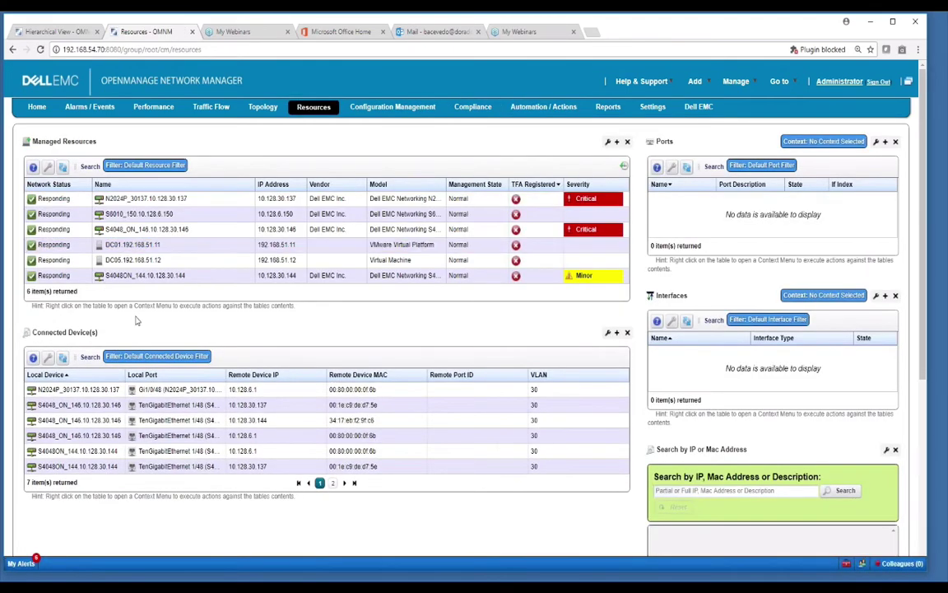
click(168, 201)
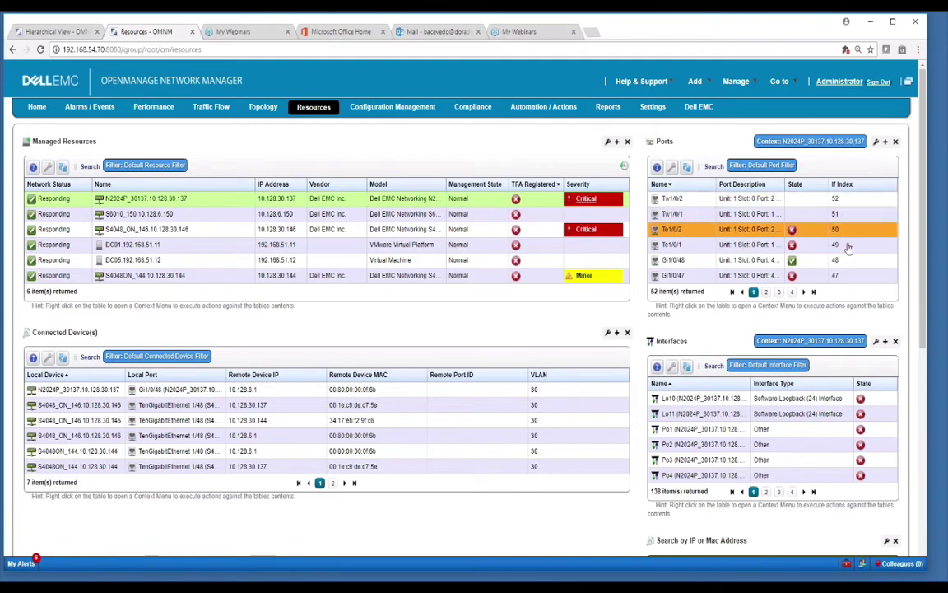
click(672, 168)
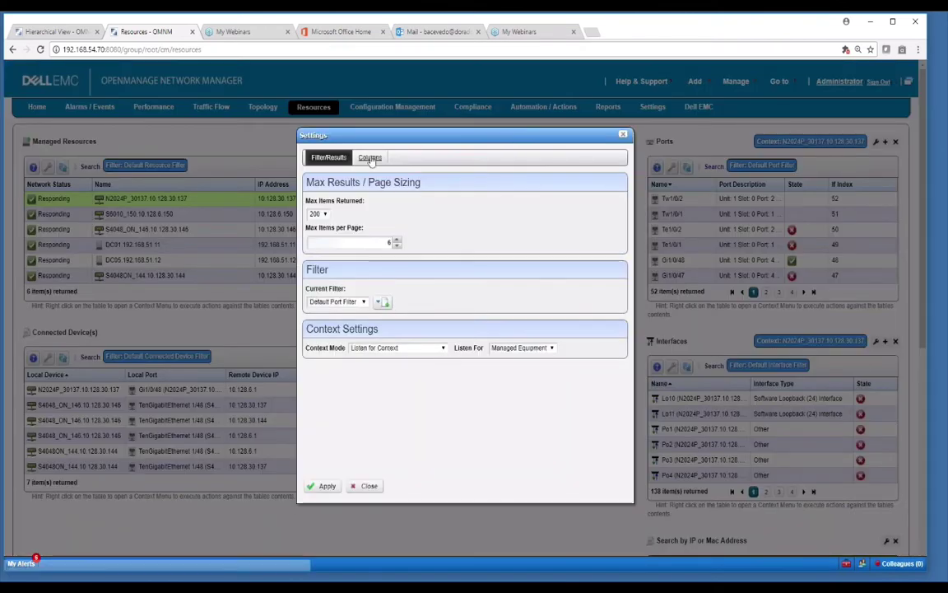
click(370, 157)
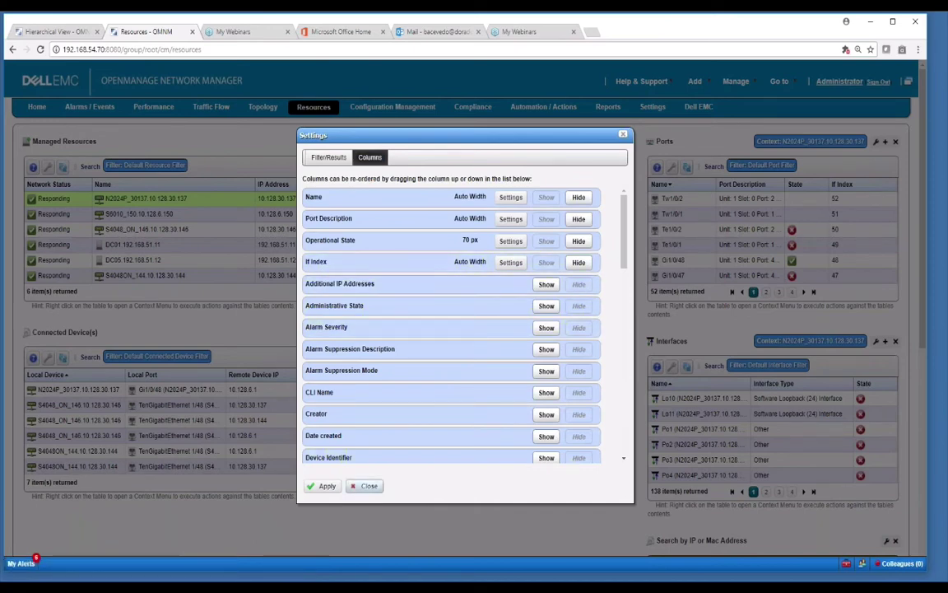
click(368, 486)
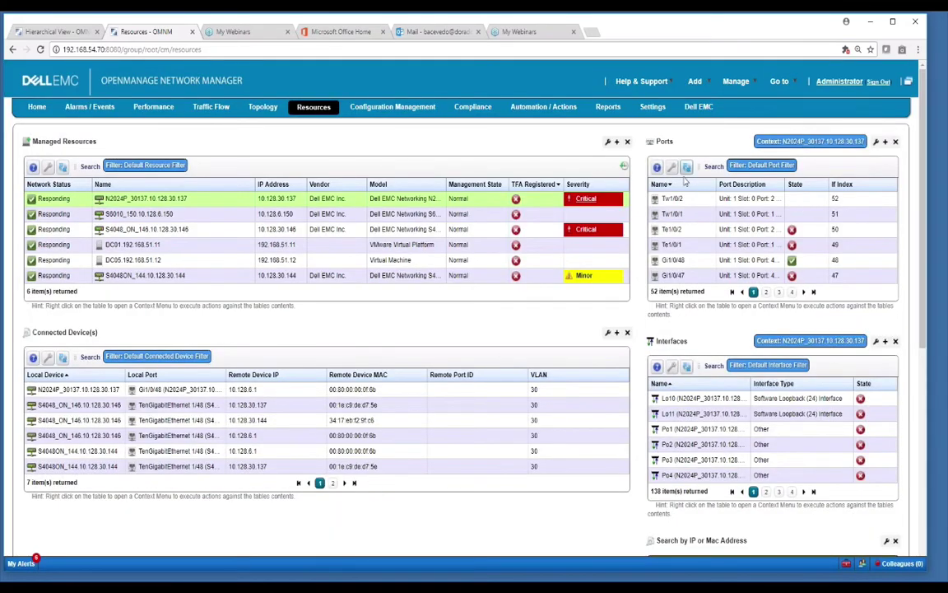
Sort the switch's ports by name in ascending order and page to ports Gi1/0/25 through Gi1/0/30 to view their If Index.
click(684, 183)
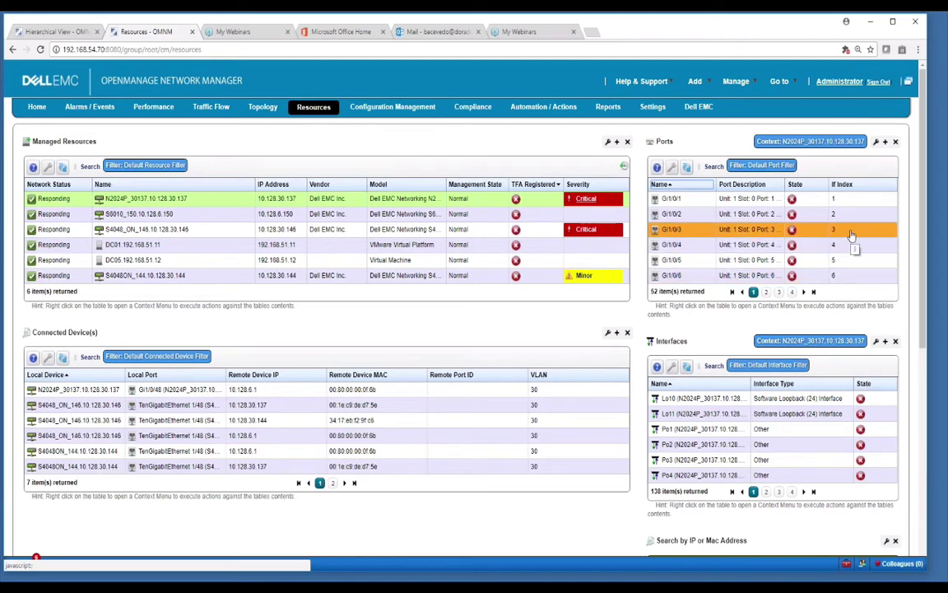
click(779, 291)
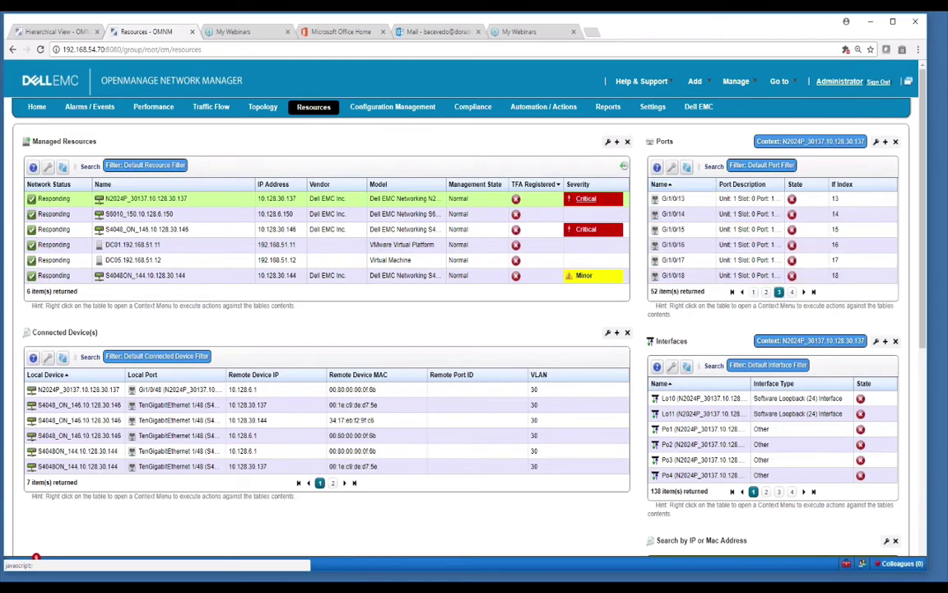
click(792, 291)
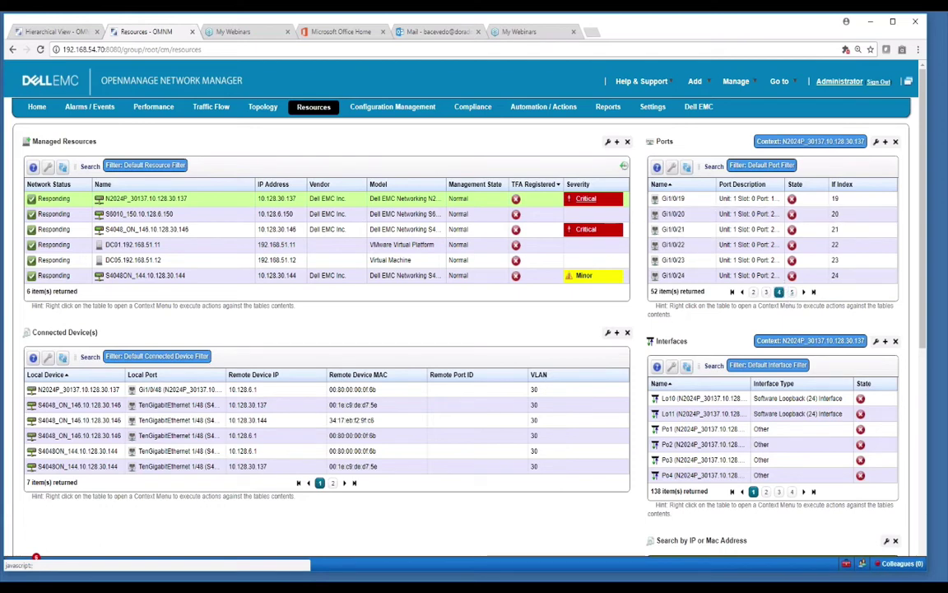
click(792, 292)
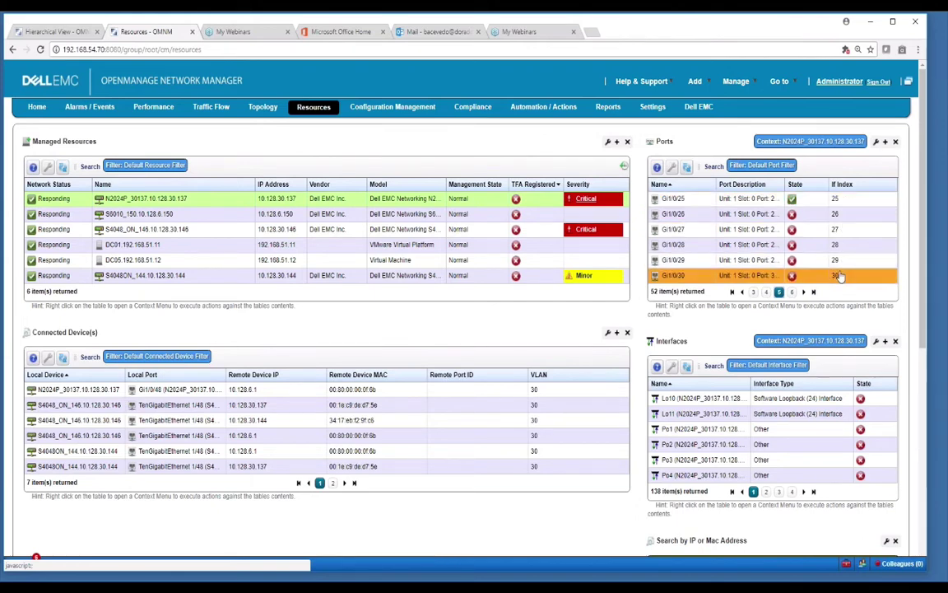
Return to the Automation / Actions page and search the actions for "undo" and the event processing rules for "epr".
click(539, 108)
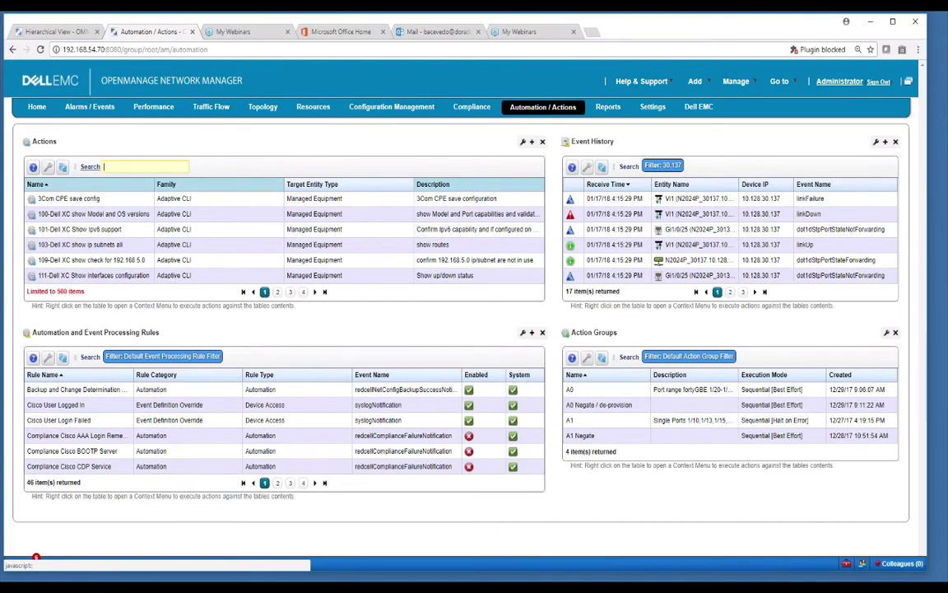
text(undo)
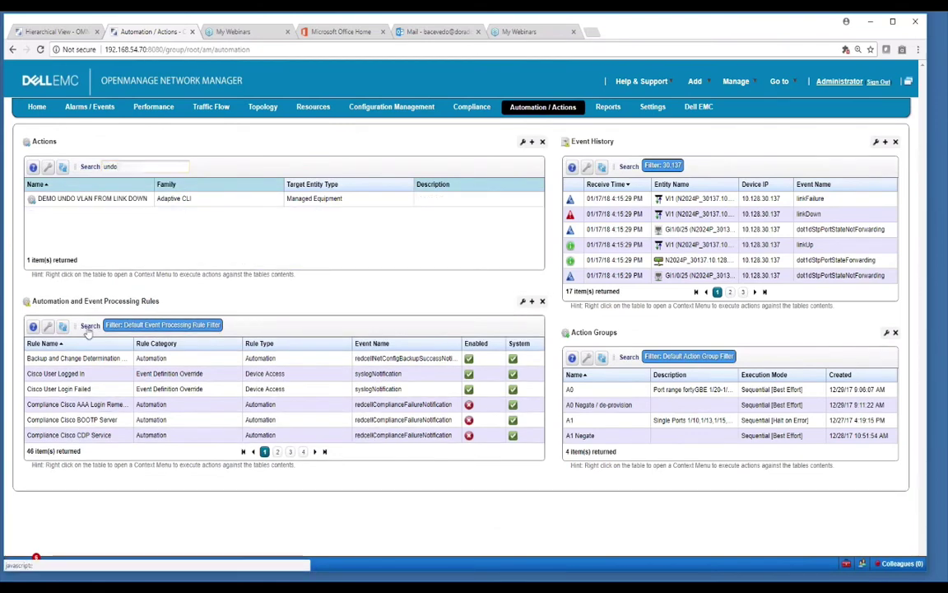
click(89, 326)
text(e)
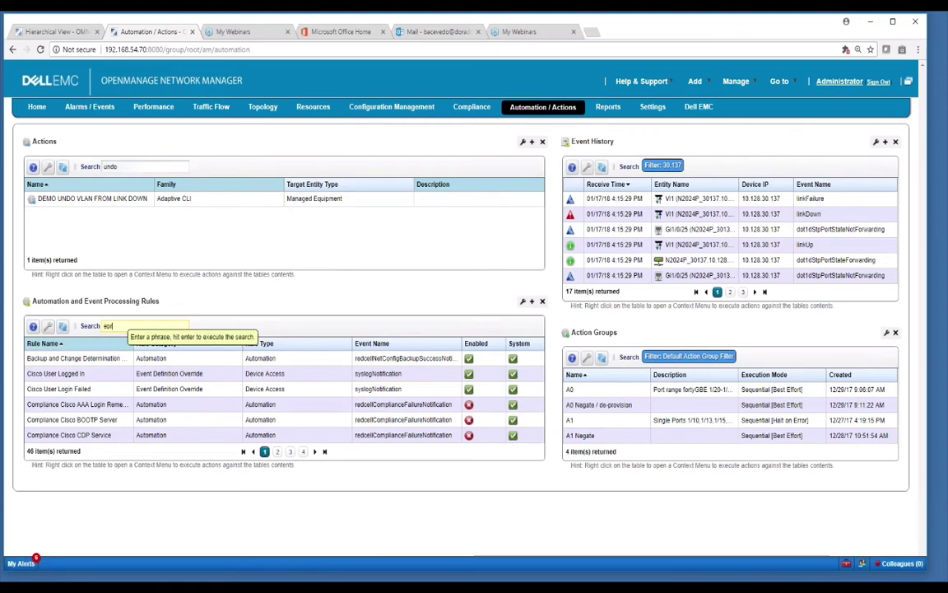
text(pr)
key(Return)
Open the EPR to remove VLAN on Linkdown rule for editing and review its filter conditions and assigned action.
right_click(116, 362)
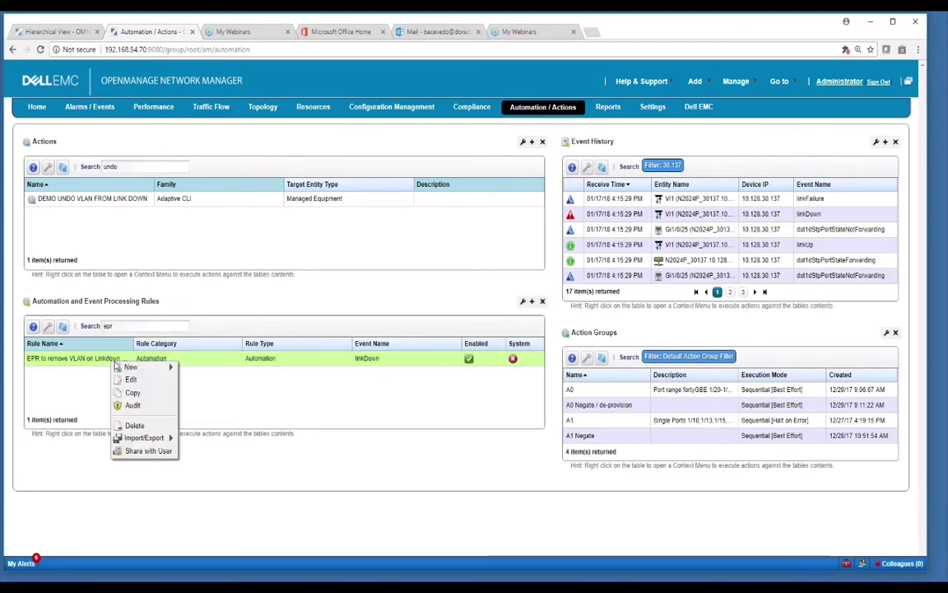
click(125, 379)
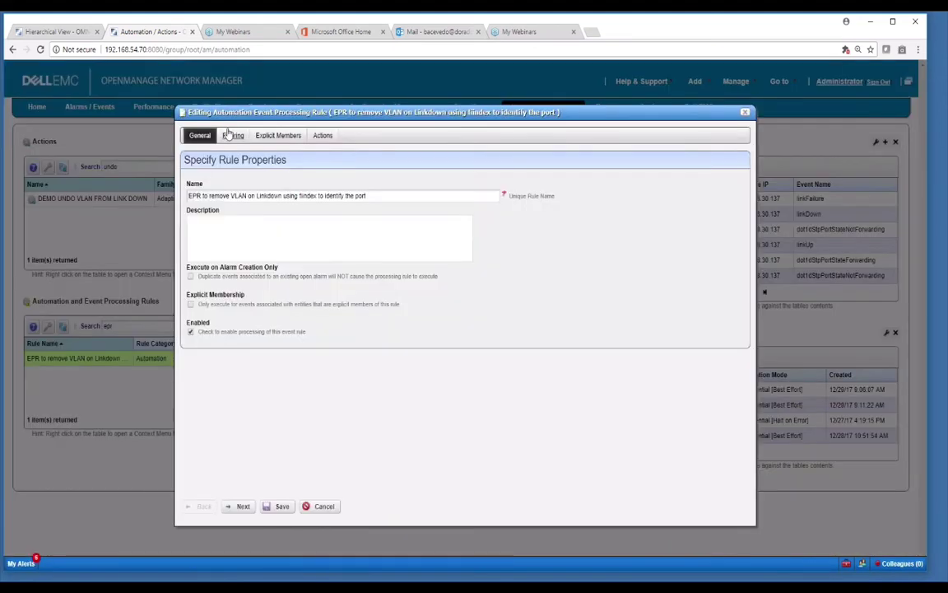
click(232, 135)
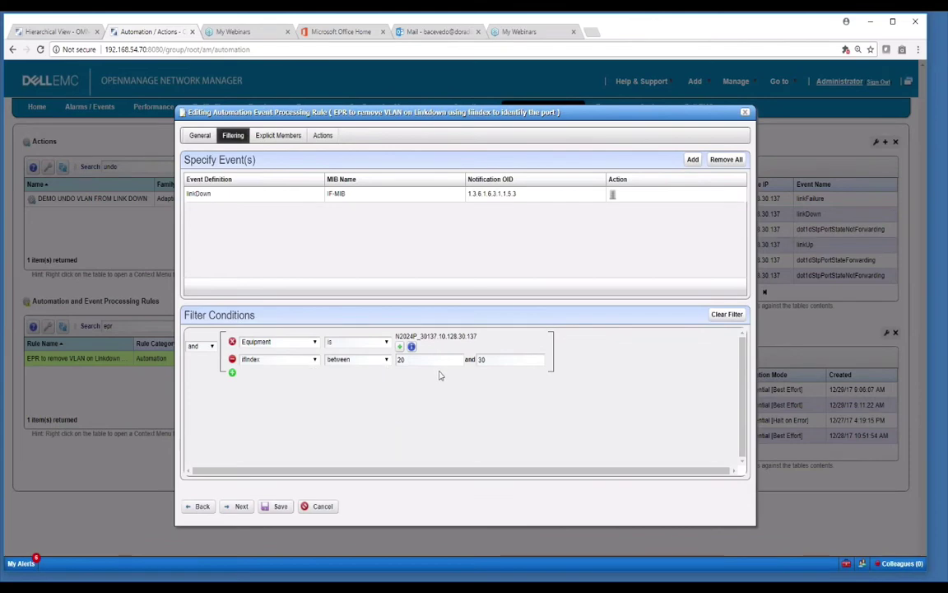
click(323, 137)
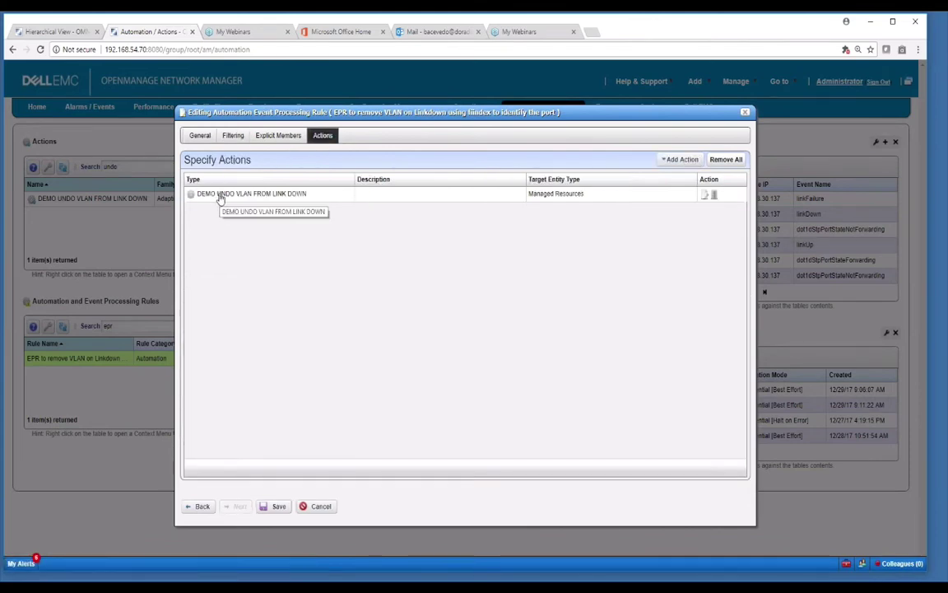
Open the rule's DEMO UNDO VLAN FROM LINK DOWN action, examine its ENTITY NAME FORM TRAP parameter and notification variable, and cancel without changes.
click(705, 195)
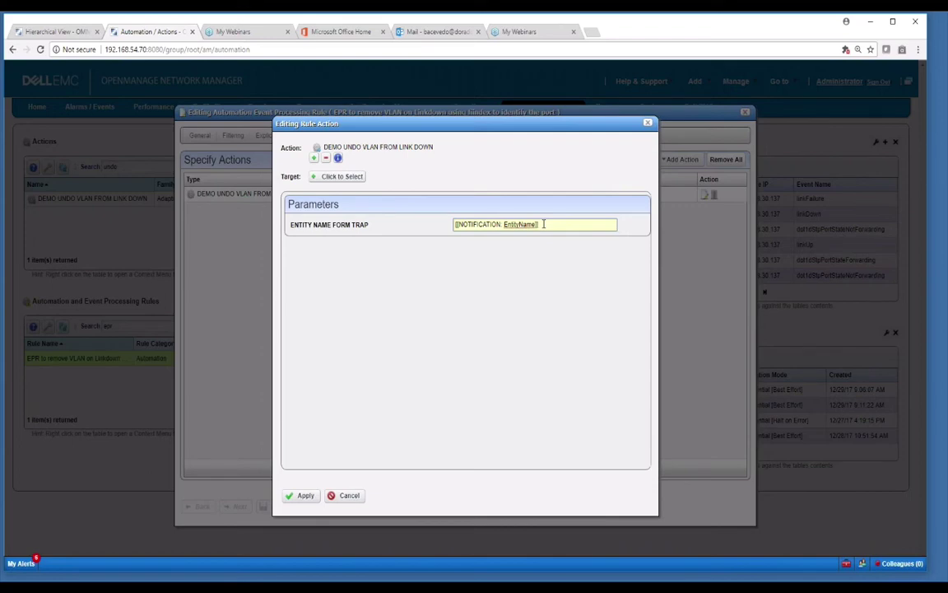
drag(543, 224, 451, 225)
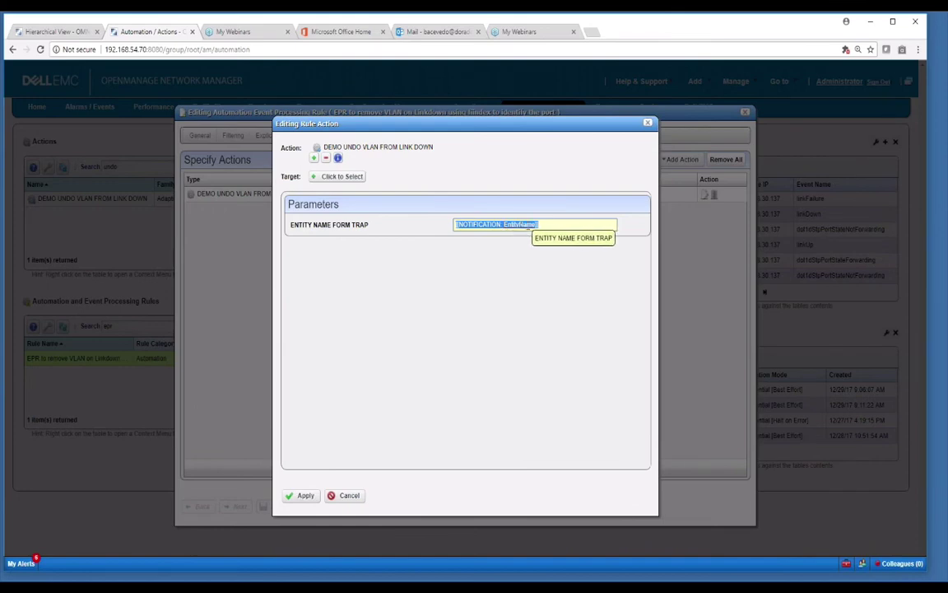
double_click(522, 224)
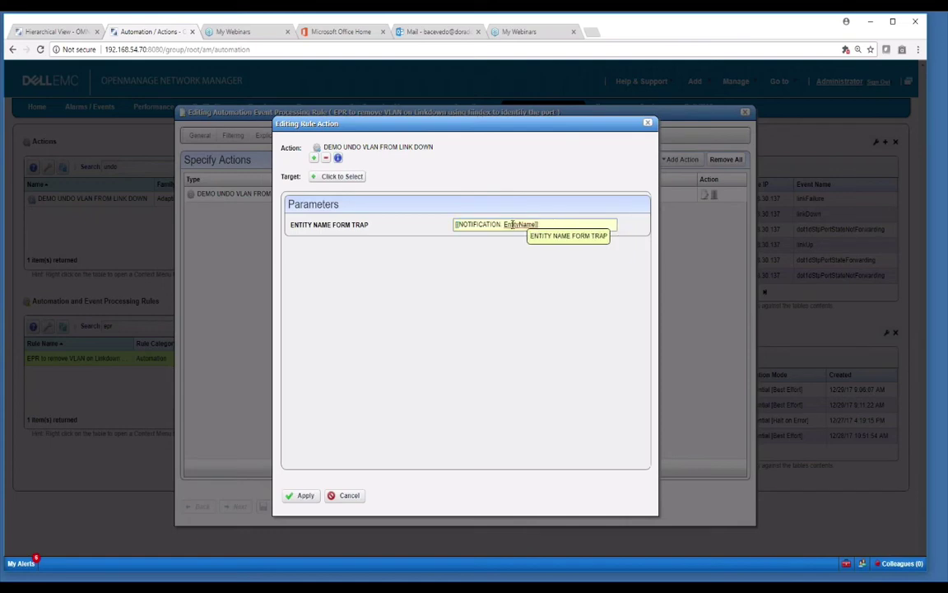
click(527, 224)
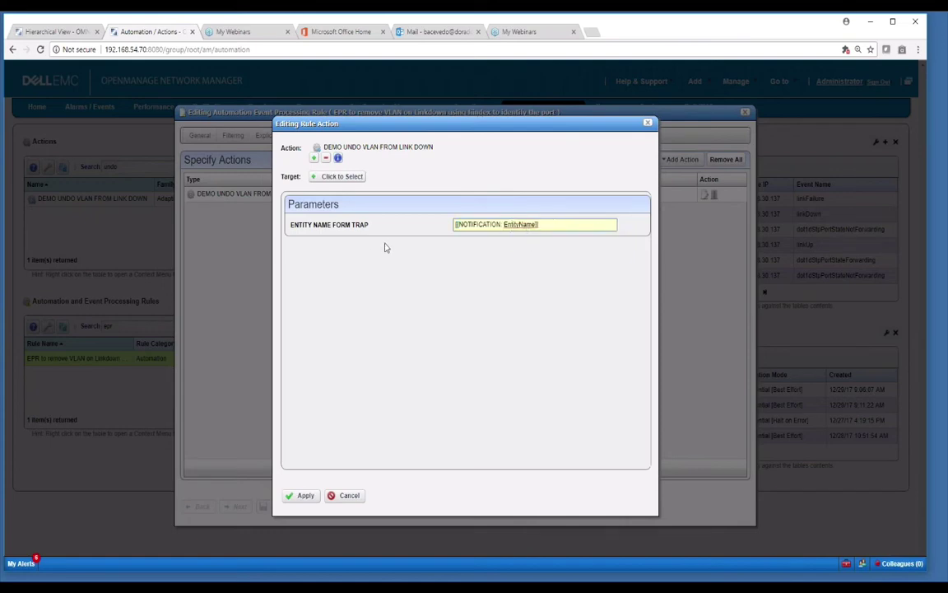
triple_click(504, 223)
drag(370, 225, 292, 228)
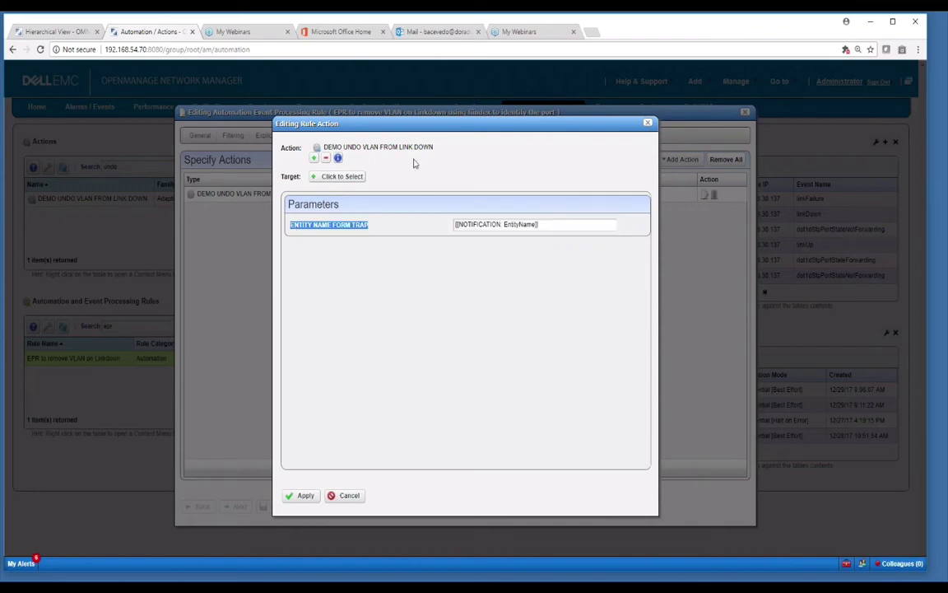
drag(360, 231, 290, 231)
key(Tab)
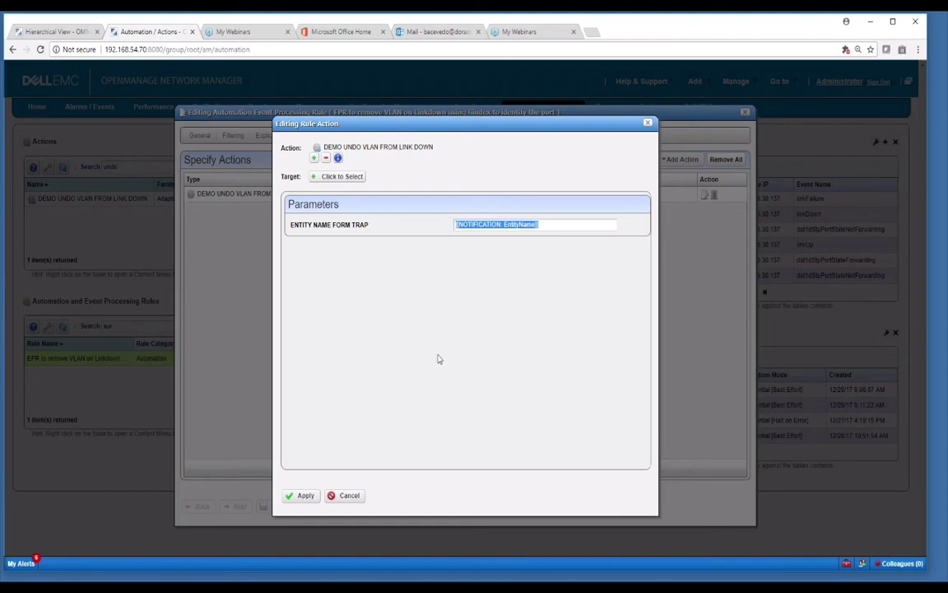
click(350, 497)
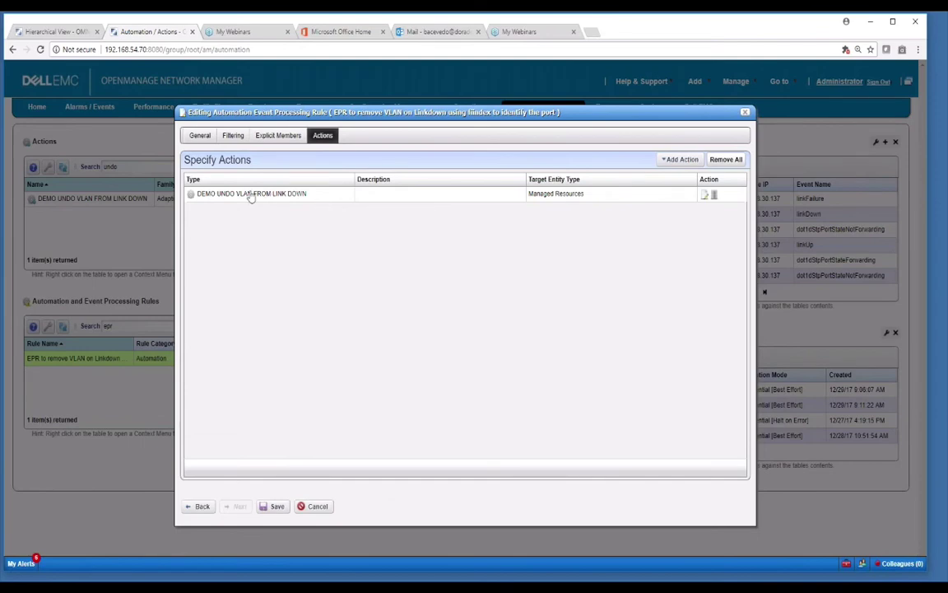
Recheck the value passed to the rule action's ENTITY NAME FORM TRAP parameter, and cancel both the action and rule editors.
click(705, 198)
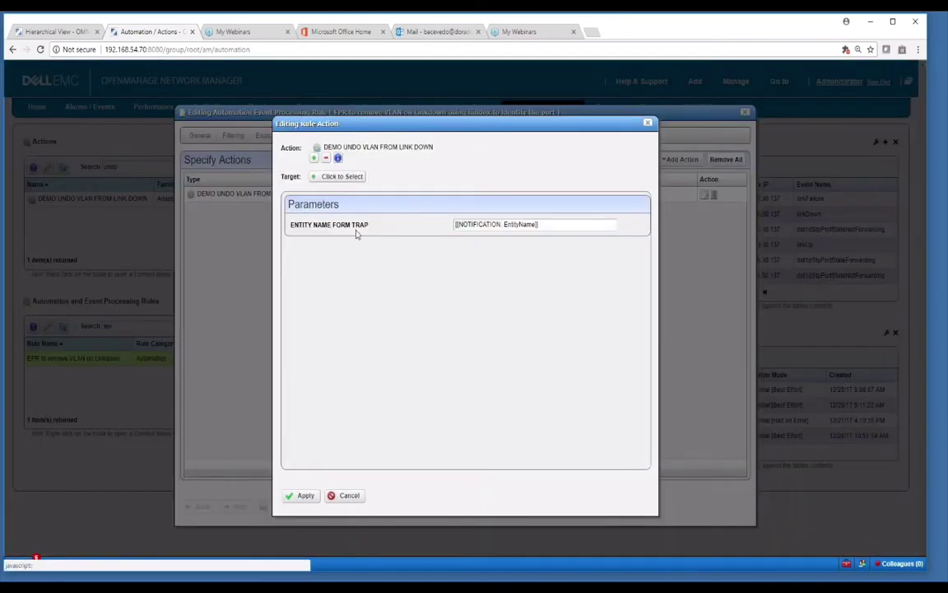
drag(539, 225, 452, 230)
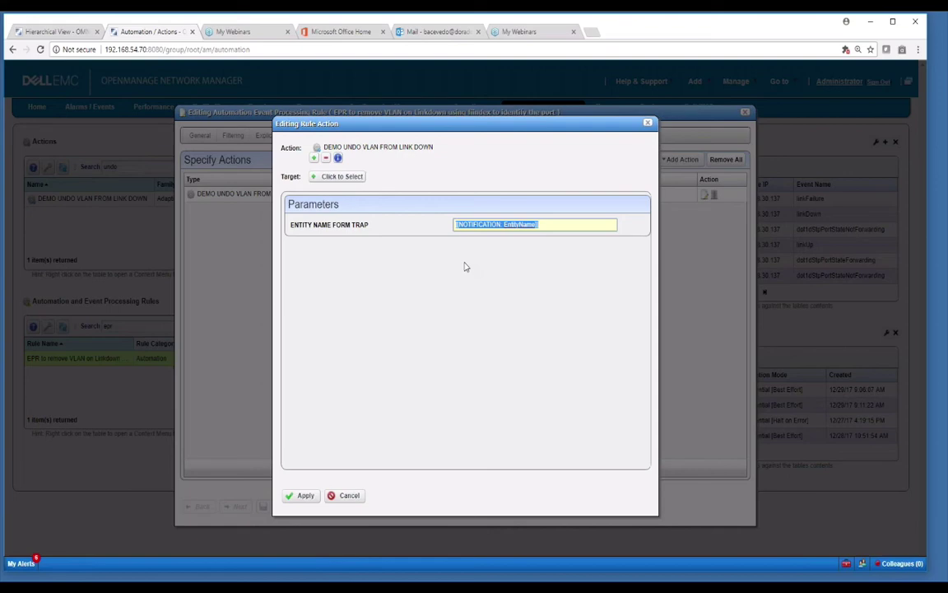
click(342, 495)
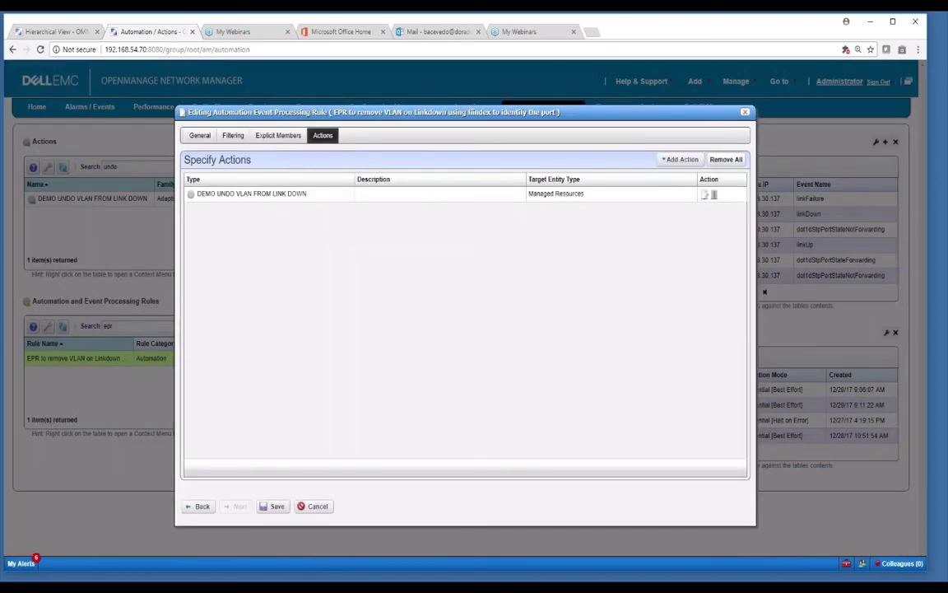
click(318, 506)
Open the DEMO UNDO VLAN FROM LINK DOWN action for editing, check its attribute settings, and open the content of Script 2.
right_click(111, 200)
click(130, 217)
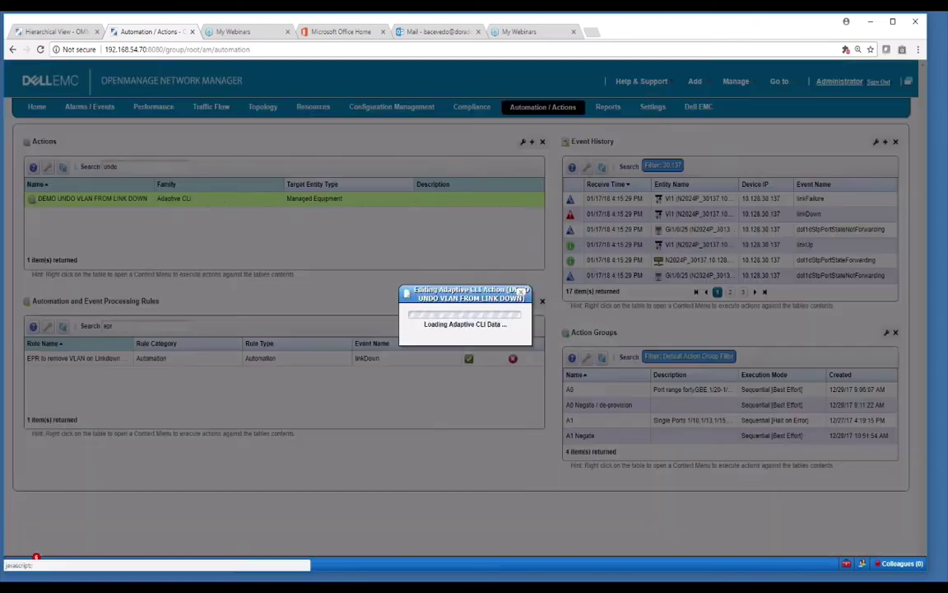
click(234, 123)
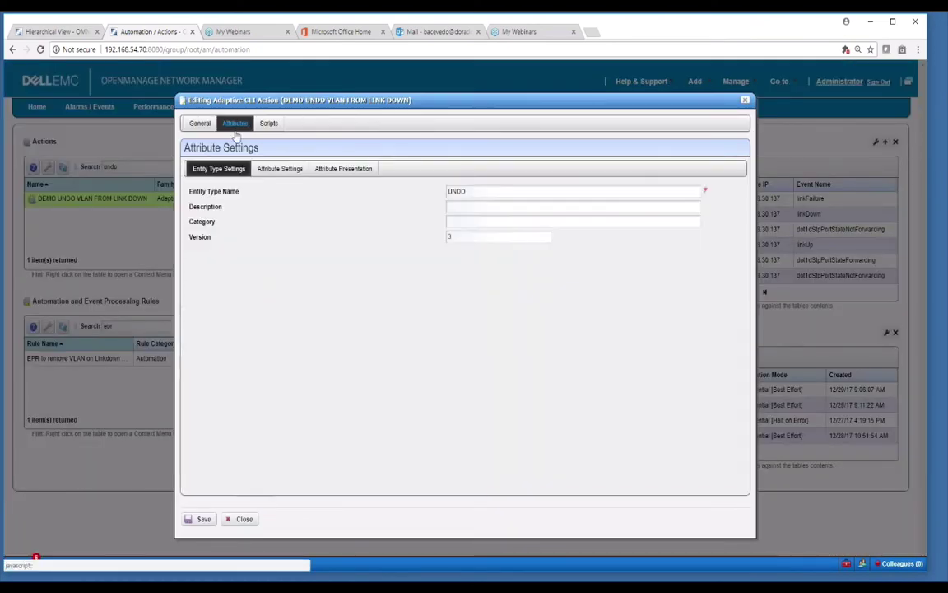
click(280, 169)
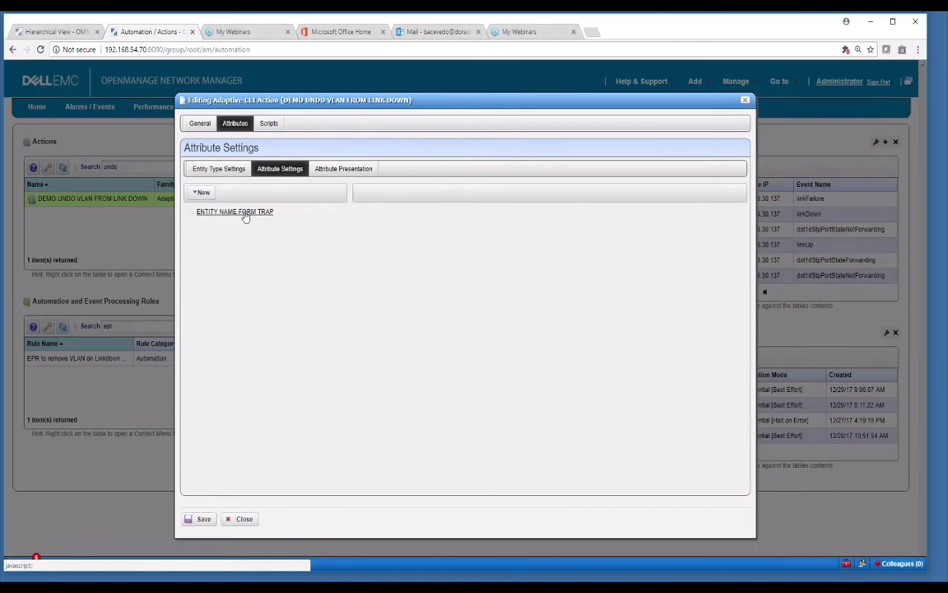
click(268, 123)
click(699, 187)
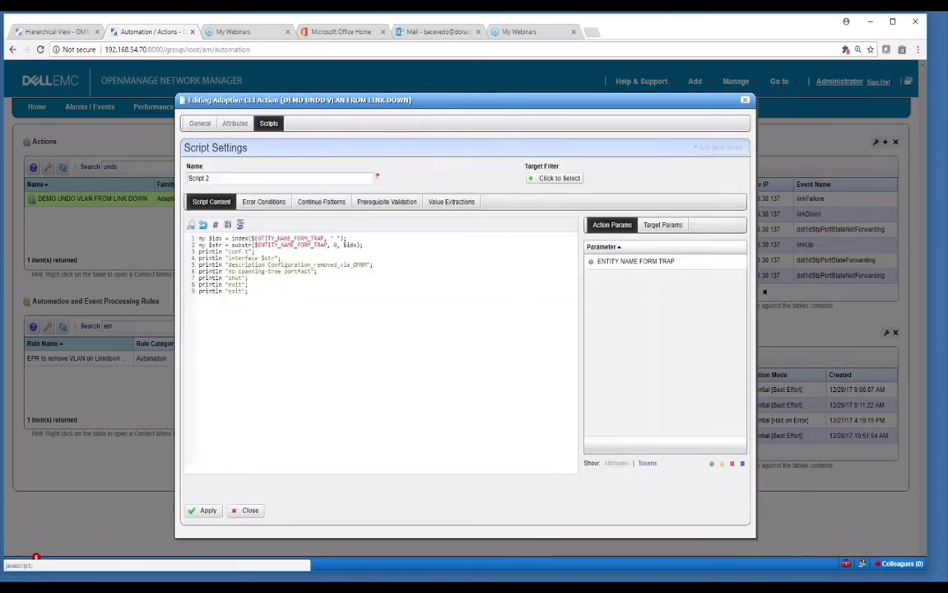
Examine how Script 2 parses the ENTITY NAME FORM TRAP parameter into $str and uses it in the interface, description and spanning-tree commands.
click(628, 262)
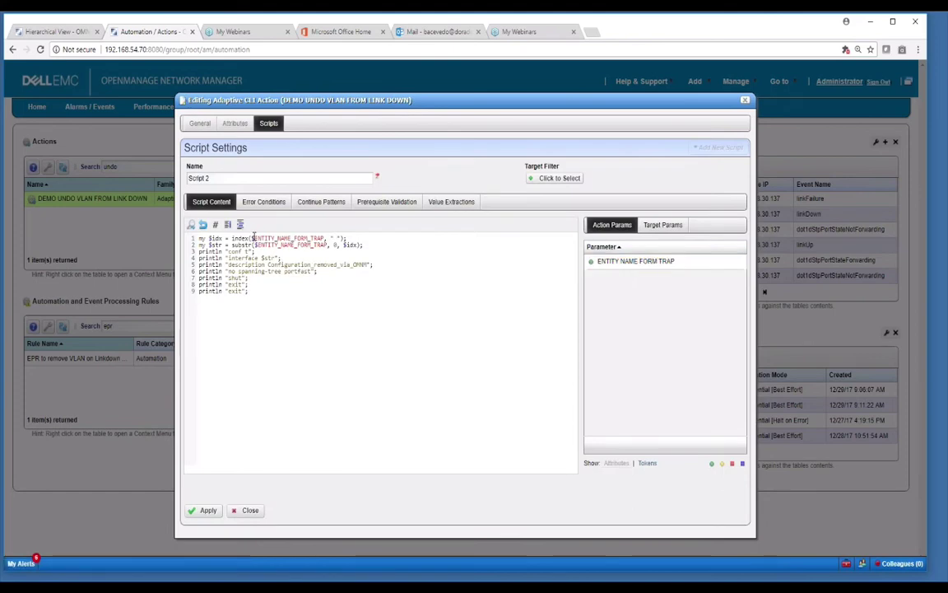
drag(363, 245, 198, 238)
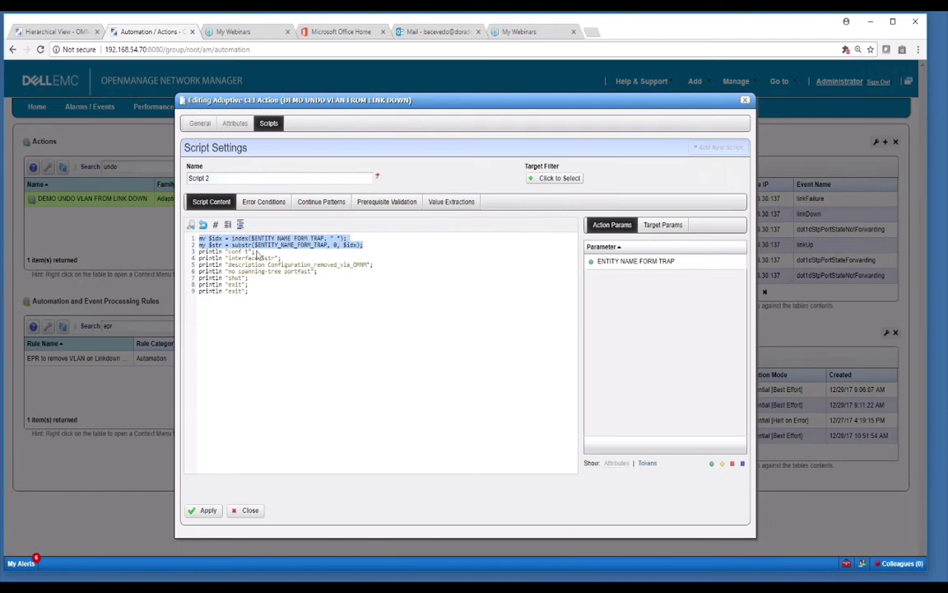
drag(228, 251, 247, 251)
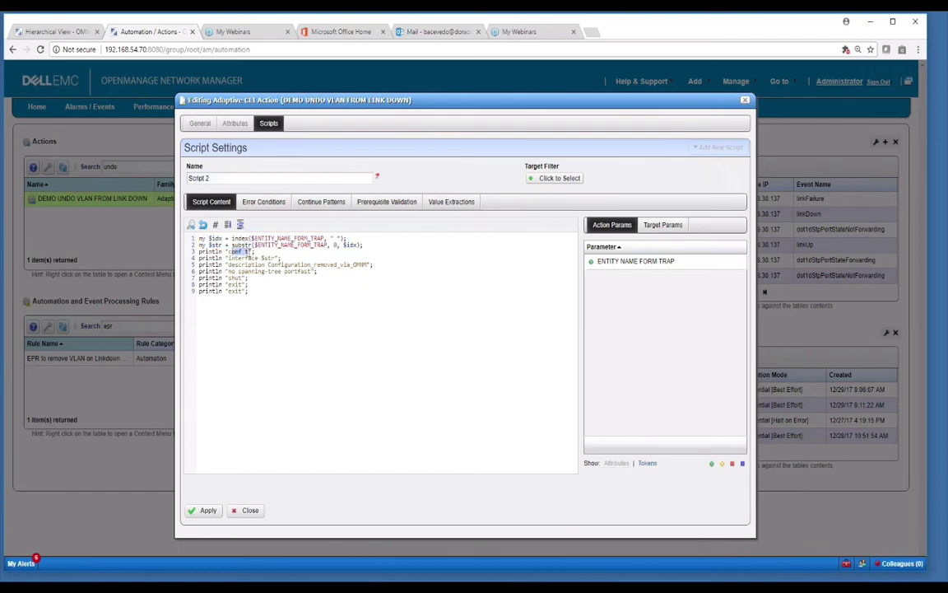
double_click(212, 245)
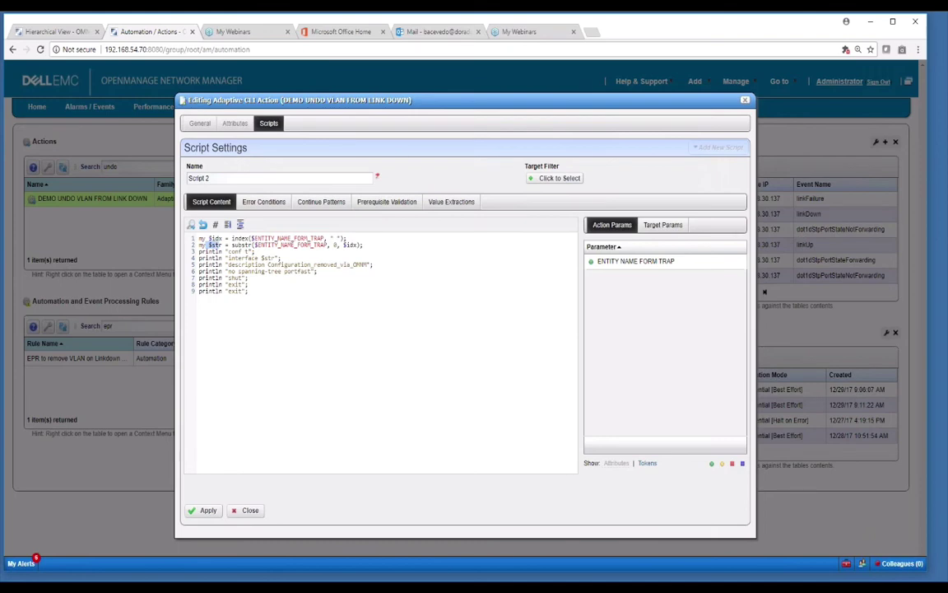
click(260, 257)
drag(260, 257, 277, 259)
drag(238, 265, 318, 271)
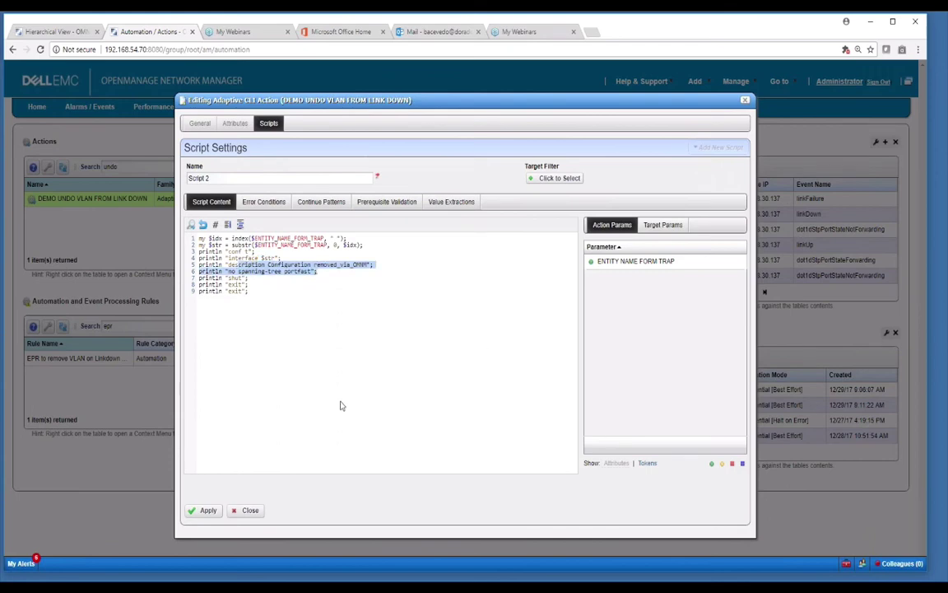
Close Script 2 and the DEMO UNDO VLAN FROM LINK DOWN action editor without saving.
click(247, 511)
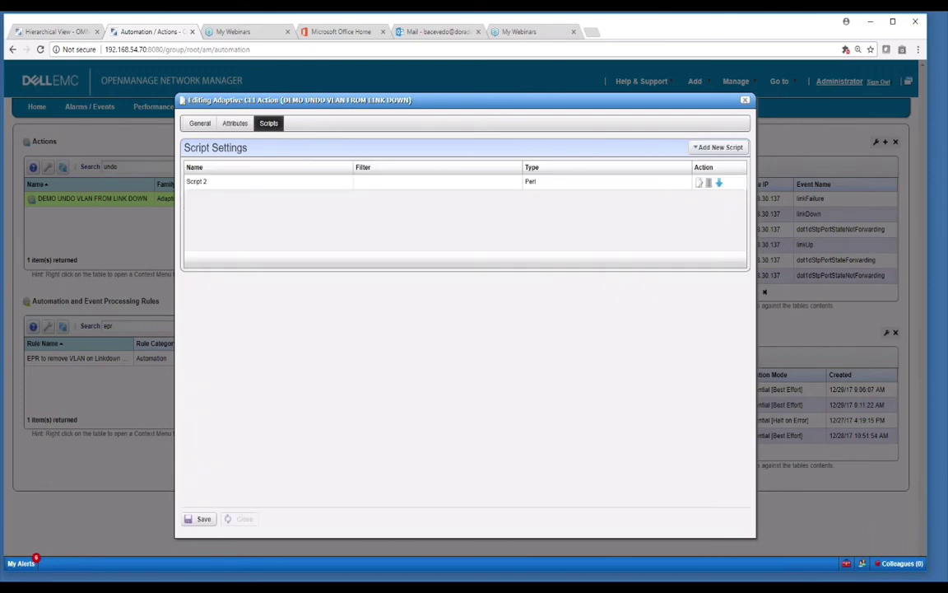
click(244, 518)
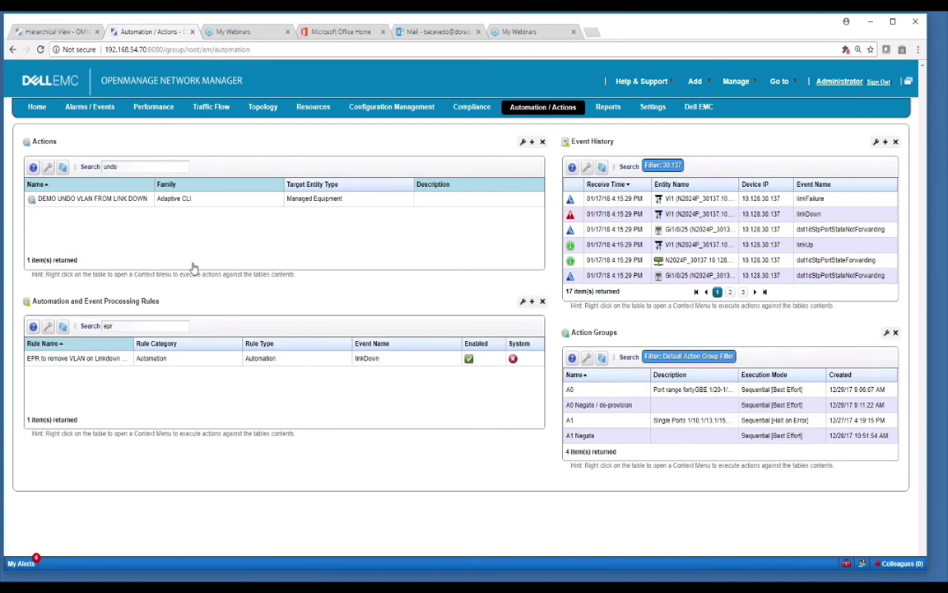
Load the 192.168.54.70:8080 automation page address in the browser tab with the expired session, and open that server's Resources page.
mouse_move(115, 113)
drag(251, 49, 99, 34)
key(ctrl+c)
click(93, 33)
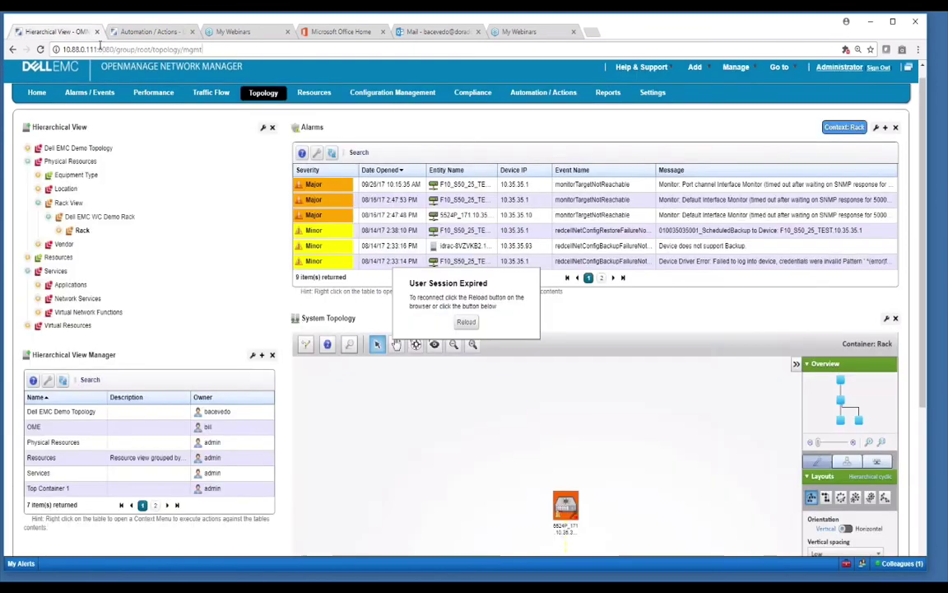
click(99, 48)
key(ctrl+v)
key(Return)
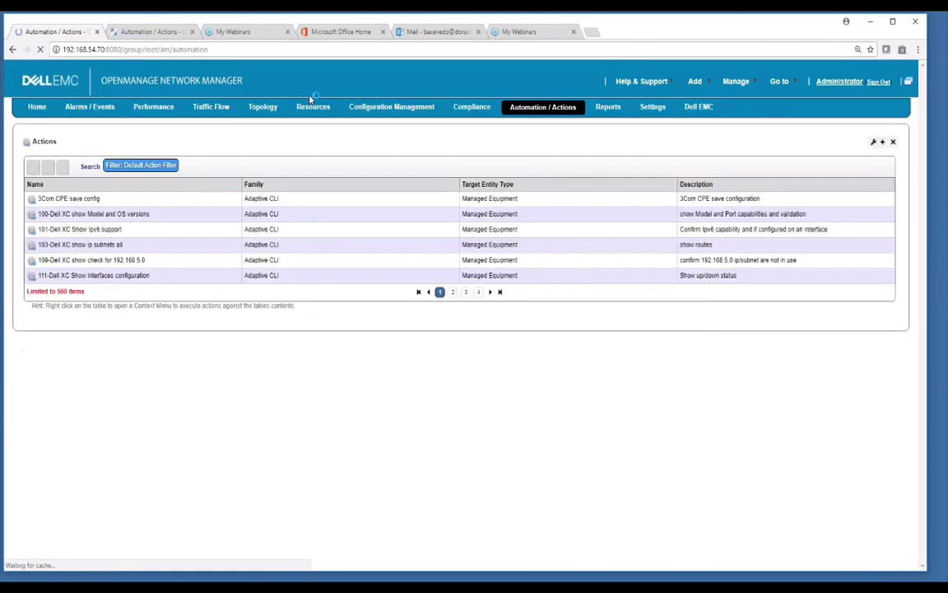
click(313, 107)
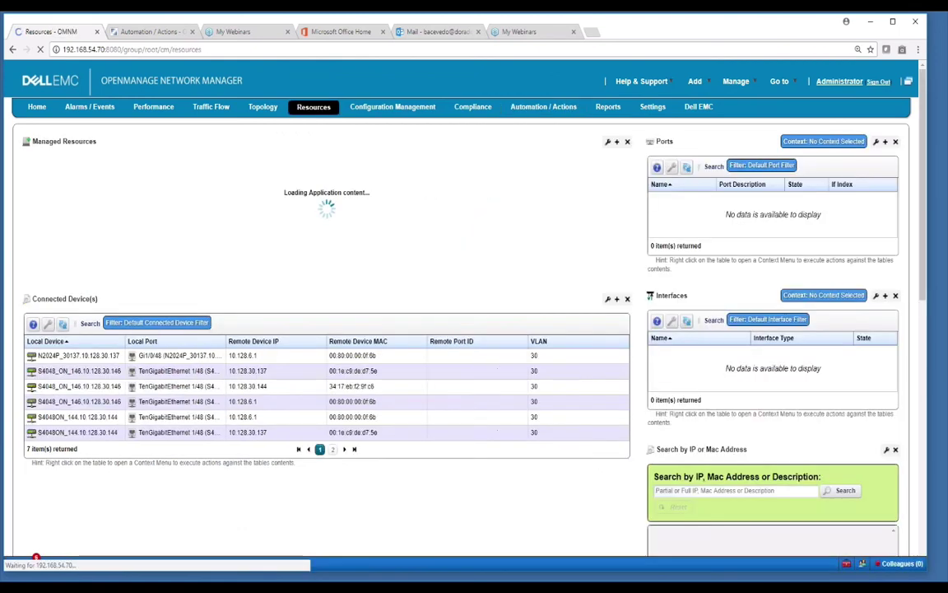
Open a direct-access terminal to N2024P_30137.10.128.30.137 and show the running configuration of interface gi1/0/25.
right_click(191, 199)
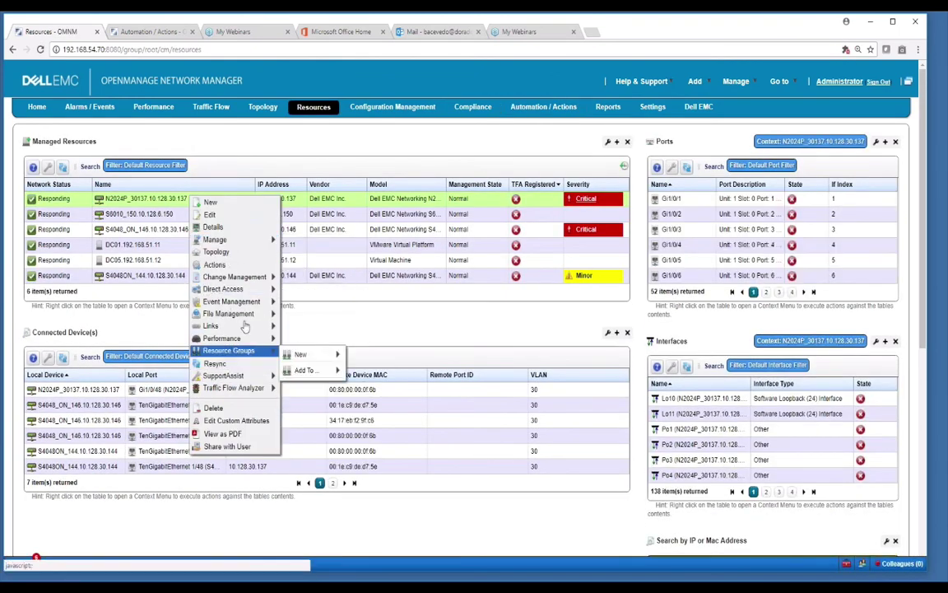
mouse_move(247, 293)
click(309, 293)
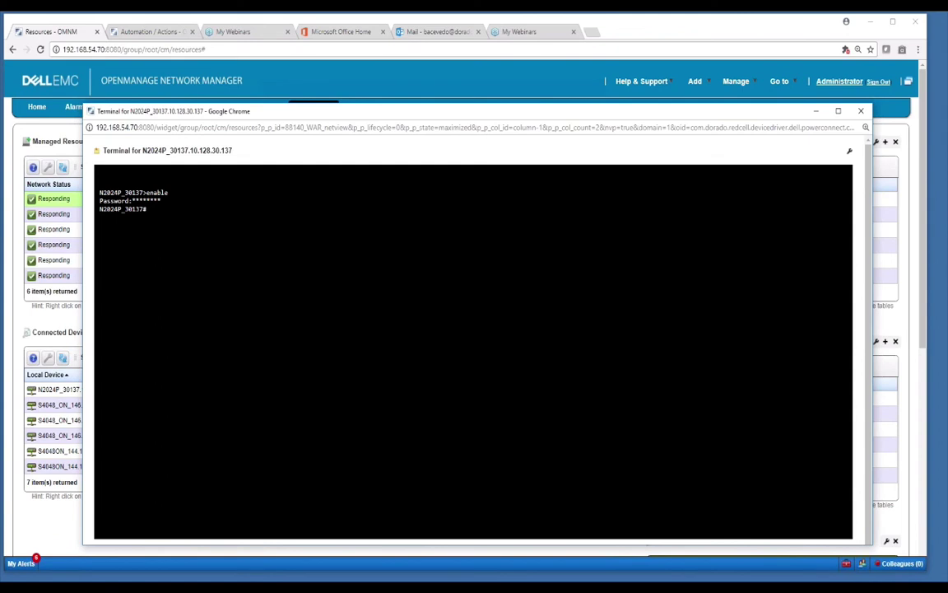
text(show running-config interface gi1/0/25)
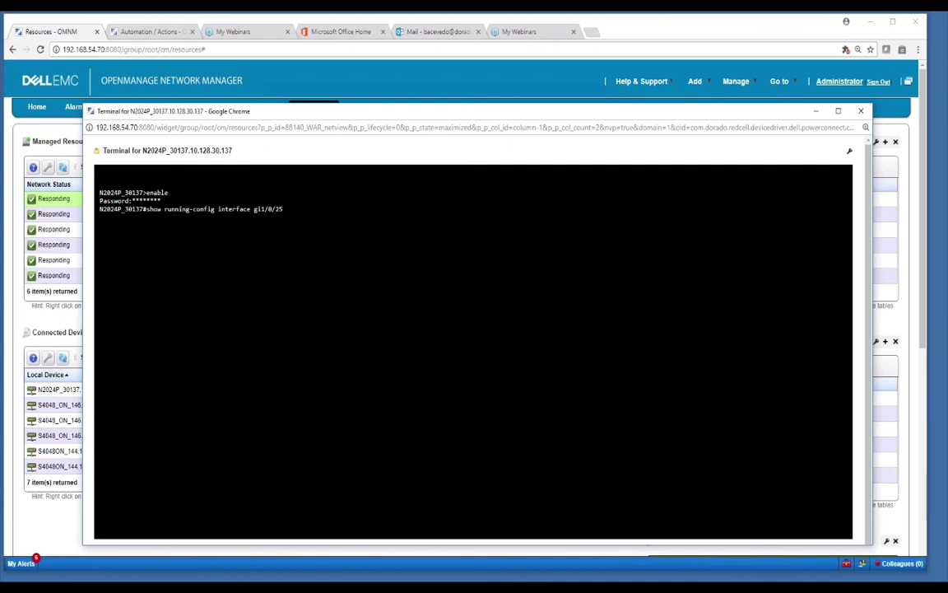
key(Return)
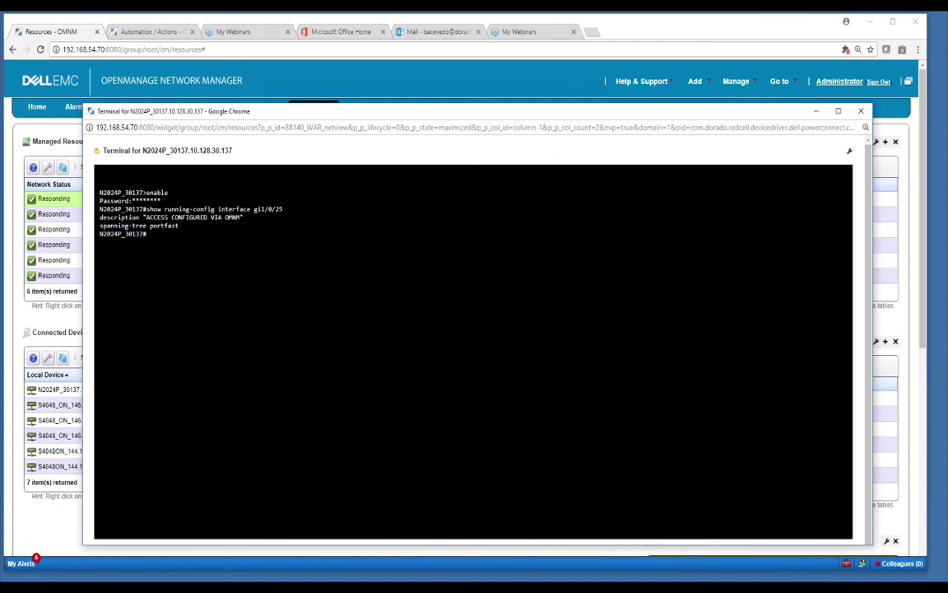
Enter configuration mode on the switch and shut down interface gi1/0/25.
key(Return)
key(Return)
text(config)
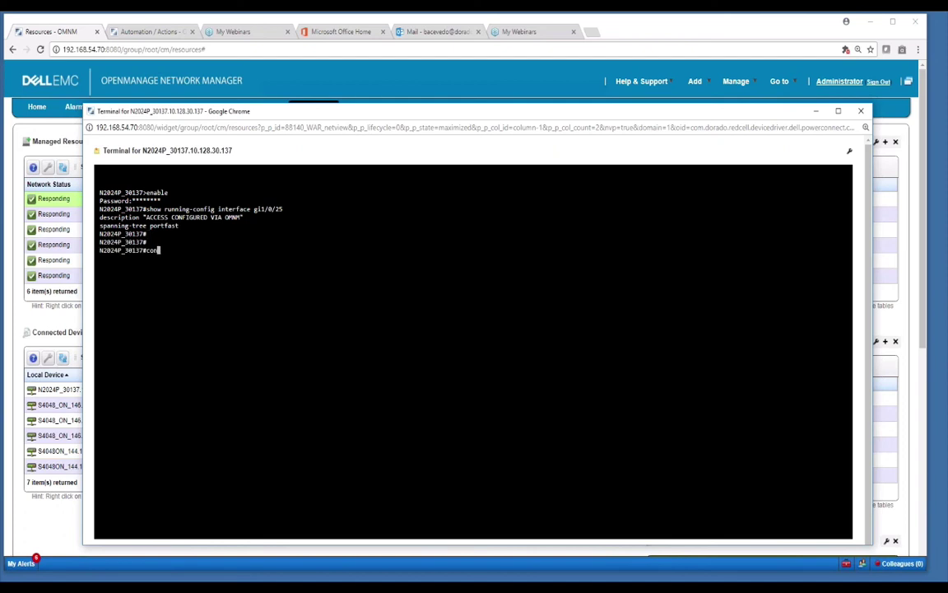
key(BackSpace)
key(BackSpace)
key(Tab)
key(Return)
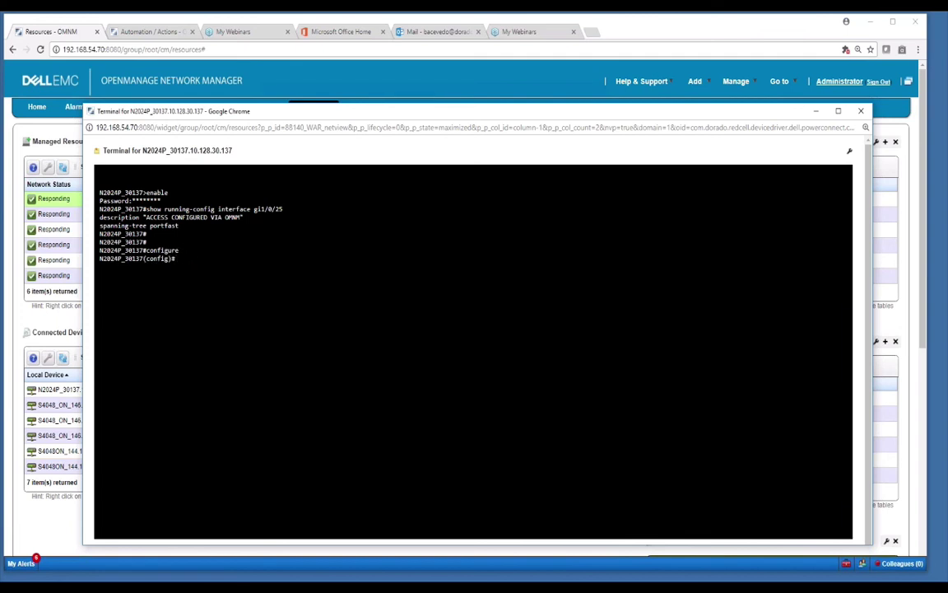
text(interface gi1/0/25)
key(Return)
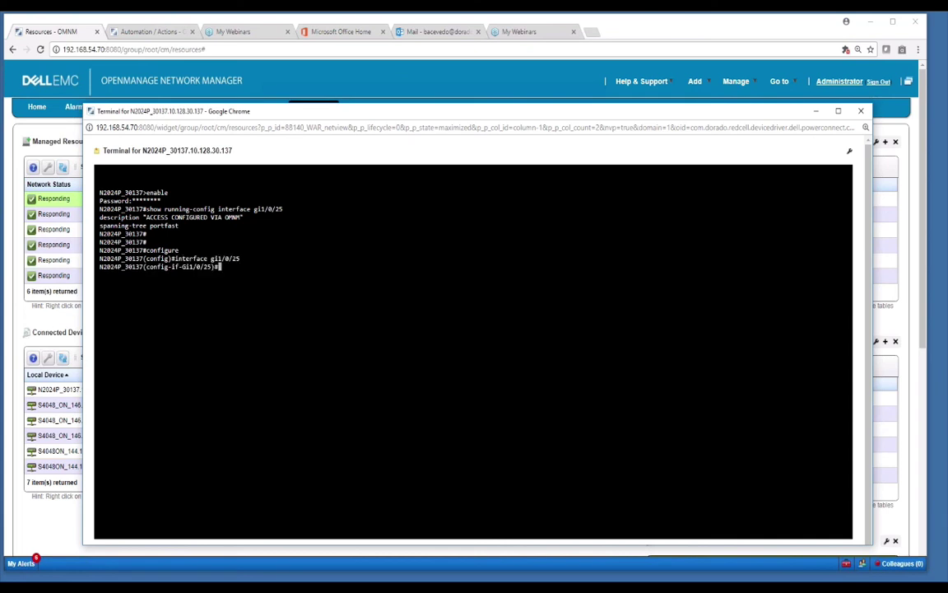
text(shut)
key(Return)
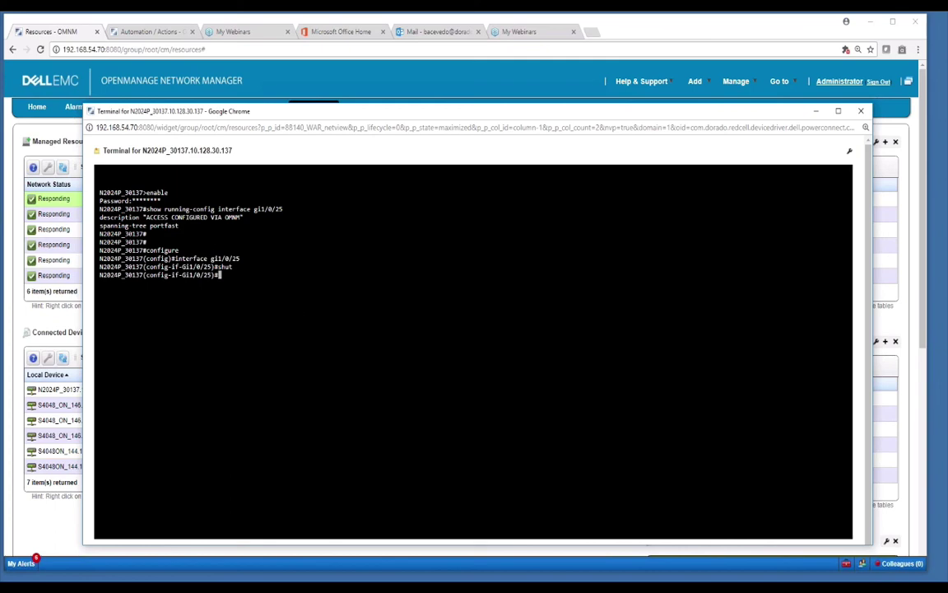
Refresh the Event History on the Automation / Actions page and examine the newest link and Adaptive CLI events for the switch.
click(168, 32)
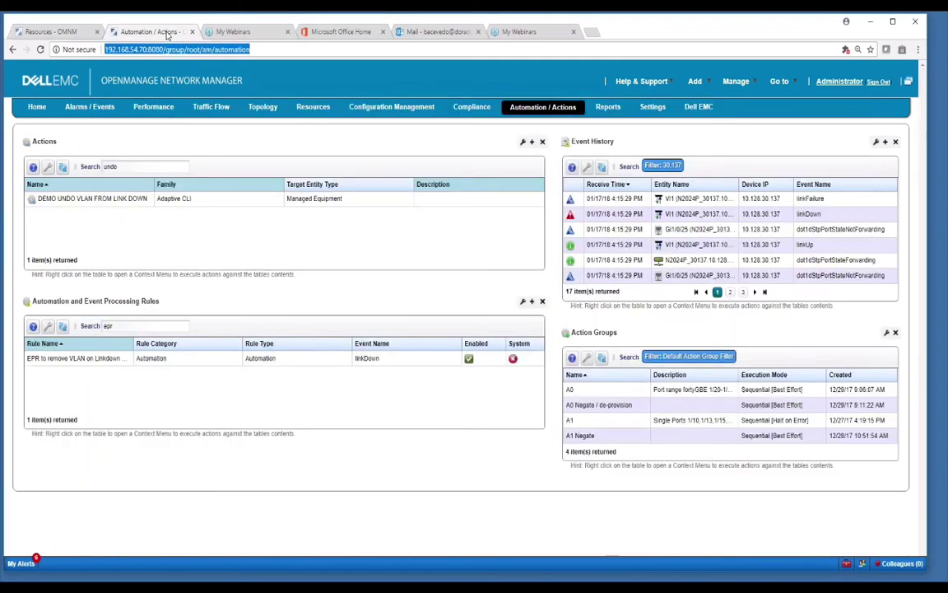
click(602, 168)
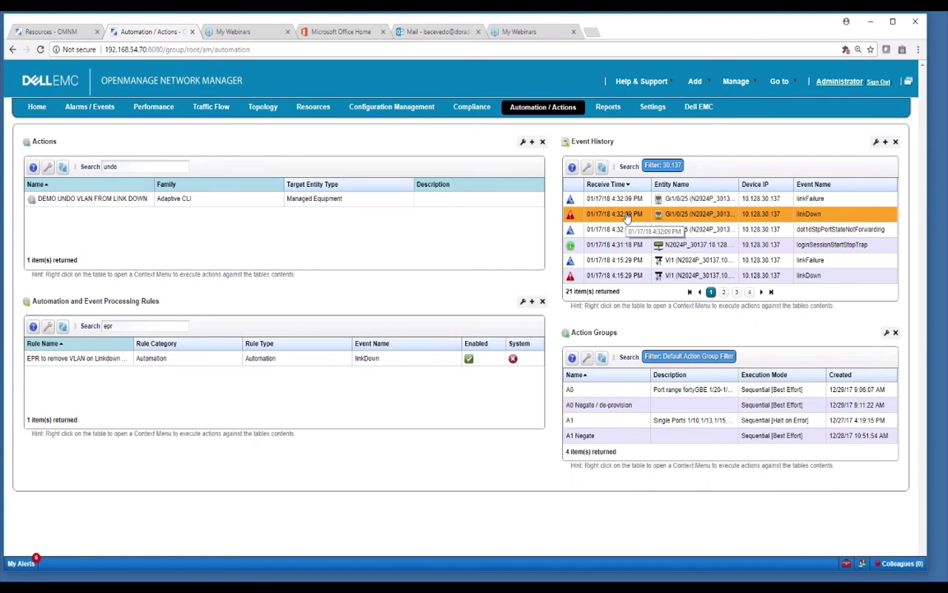
click(602, 167)
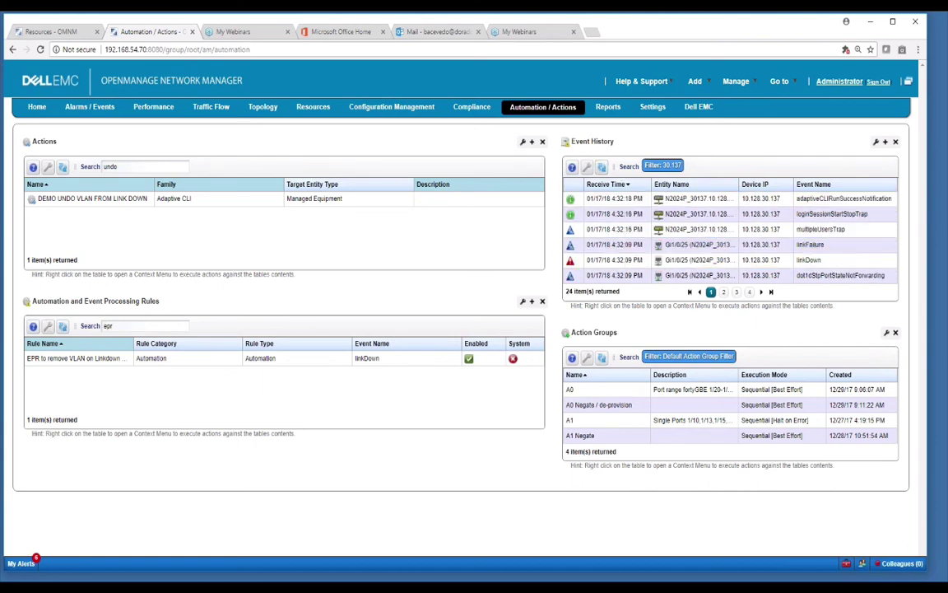
click(807, 201)
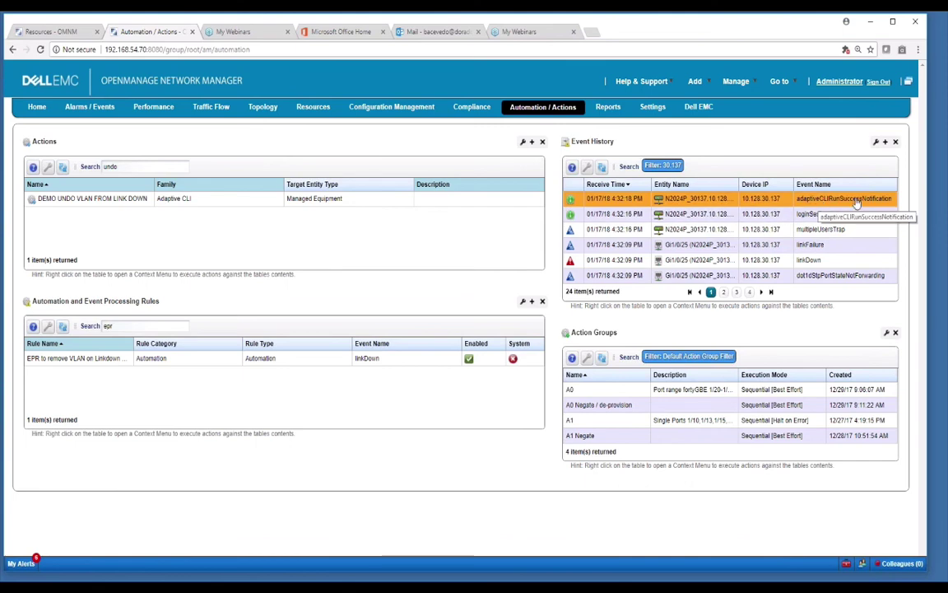
Return to the N2024P_30137 terminal and exit the interface and global configuration modes.
click(50, 31)
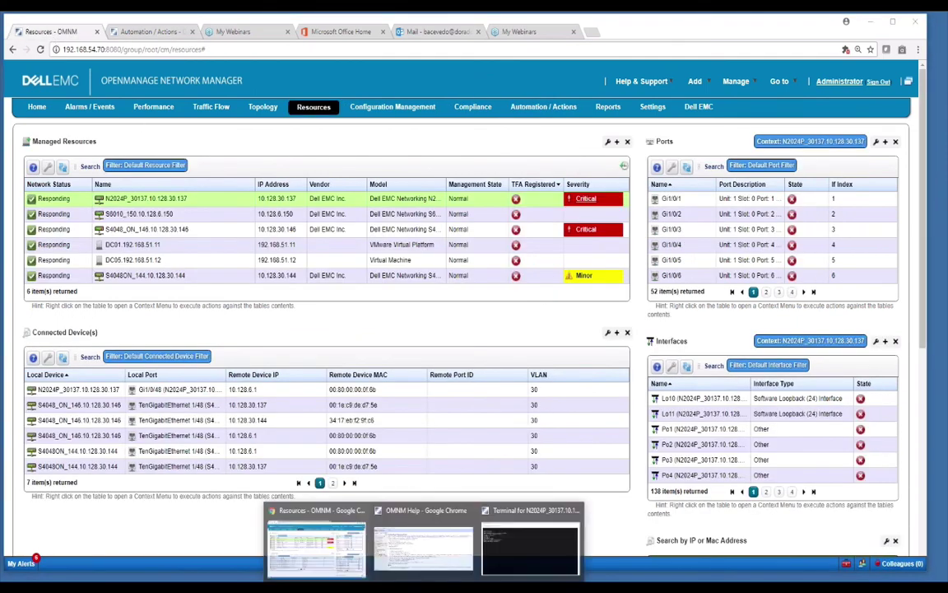
click(489, 558)
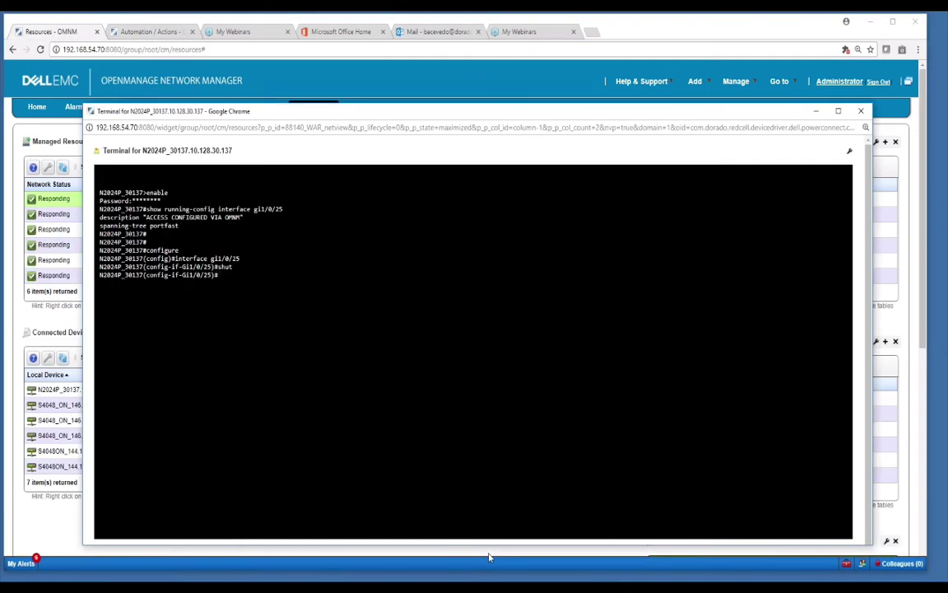
text(exit)
key(Return)
text(ex)
text(it)
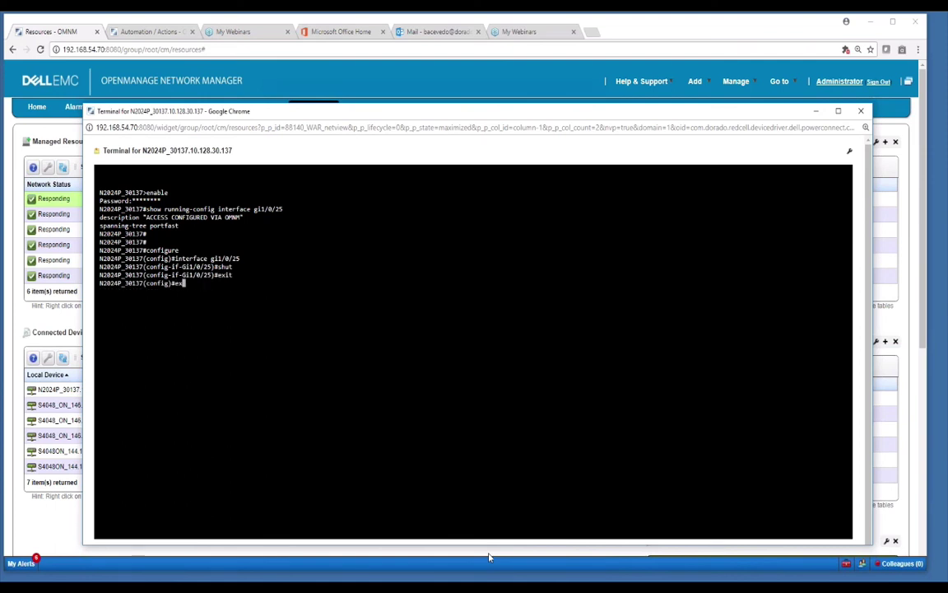
key(Return)
Show the running configuration of interface gi1/0/25 again to check its description, spanning-tree and shutdown settings.
text(show ru)
key(BackSpace)
key(BackSpace)
key(BackSpace)
text(running-config interface )
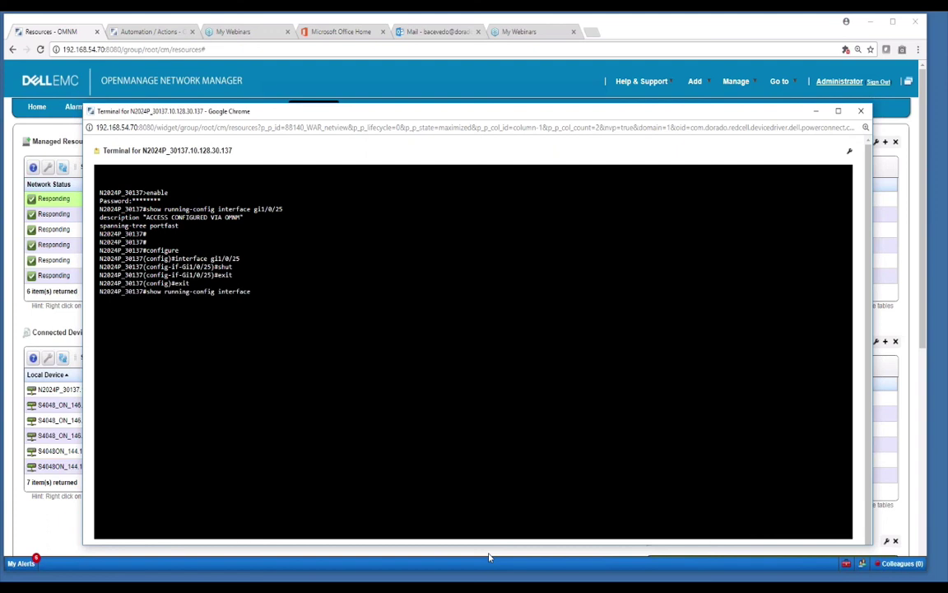
text(gi1/0/25)
key(Return)
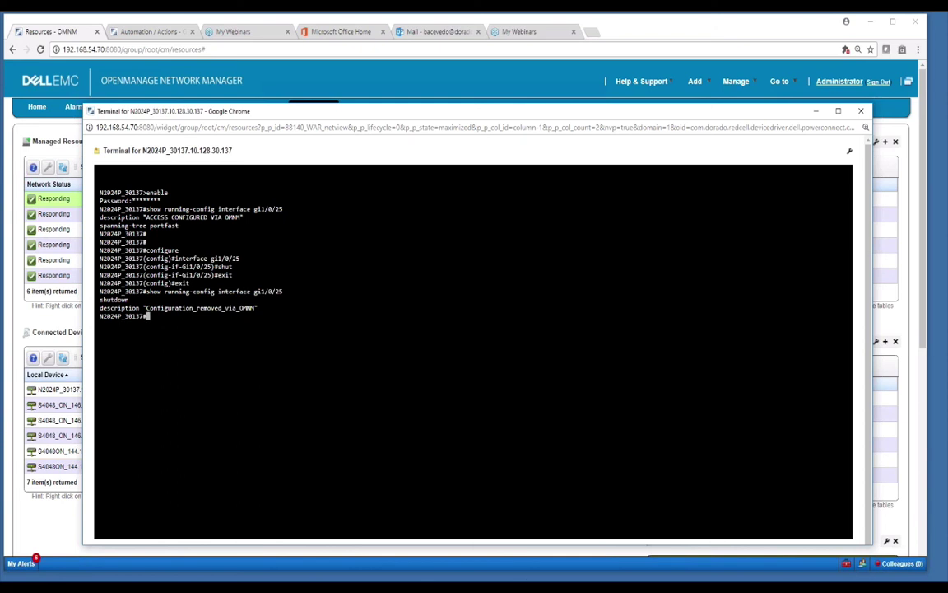
Switch to the DellEMC_TT_OMNM PowerPoint slide show and display its closing Thanks for Watching slide.
mouse_move(544, 586)
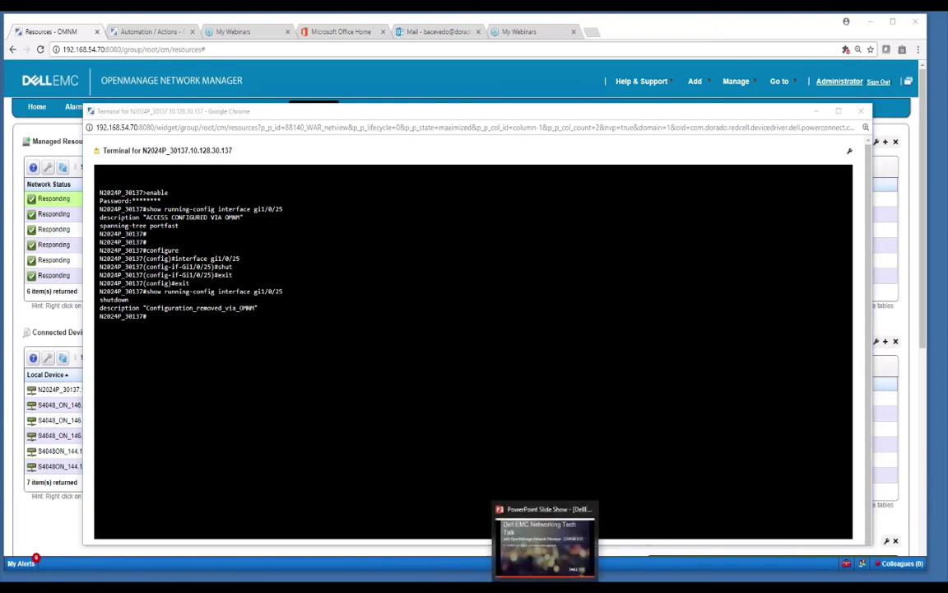
click(544, 548)
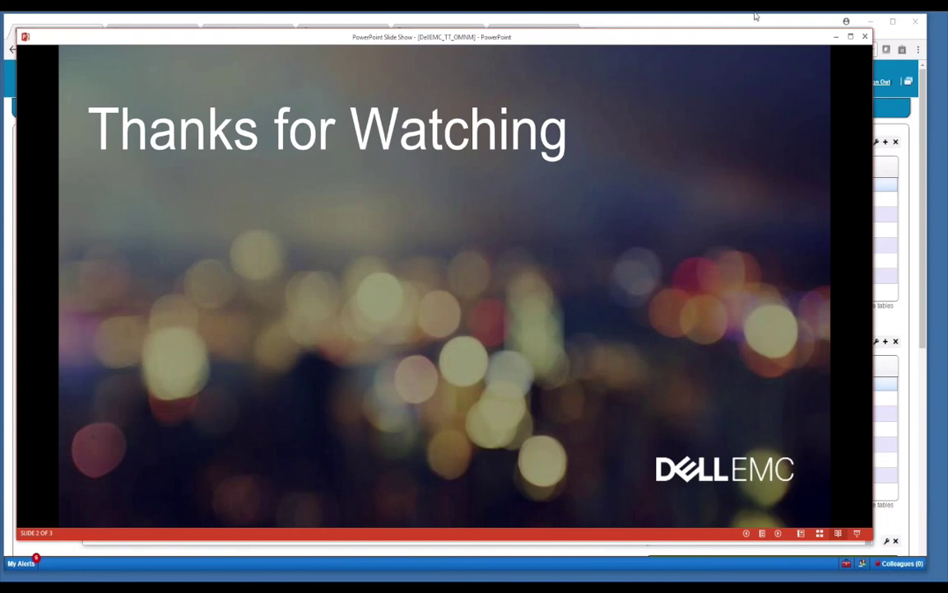
click(942, 36)
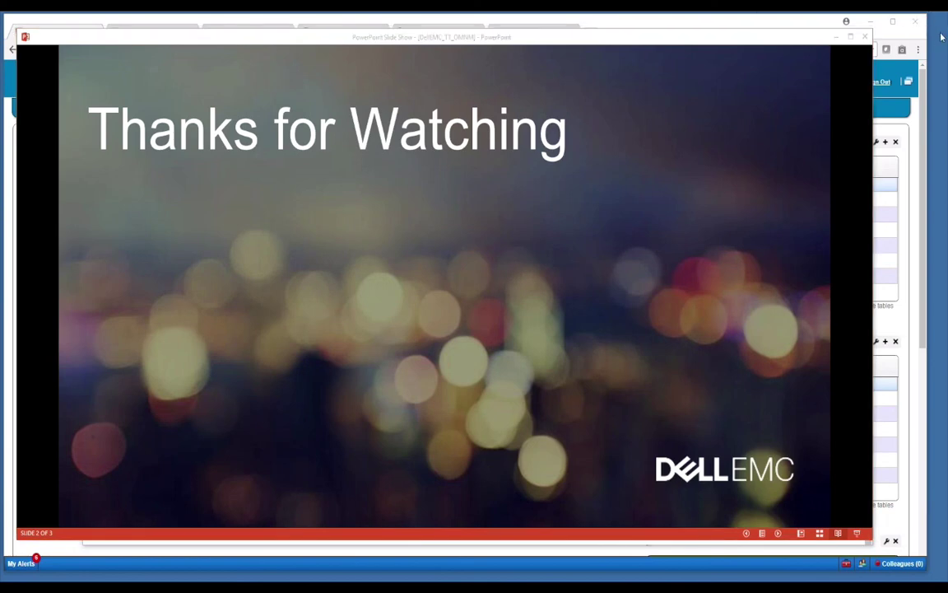